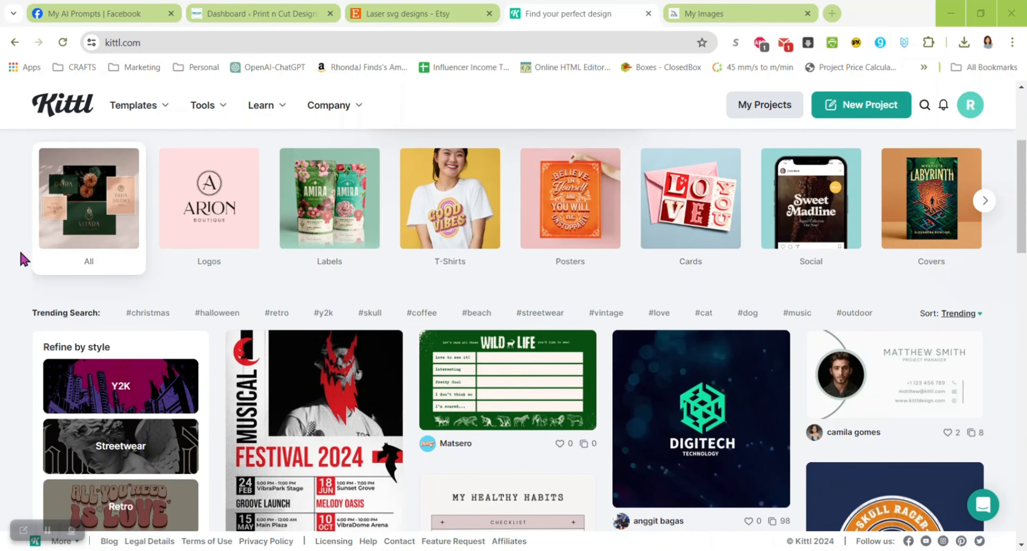
Create a new project with a 5000 × 5000 px artboard at 300 DPI and bring the whole artboard into view
scroll(20, 259, up, 4)
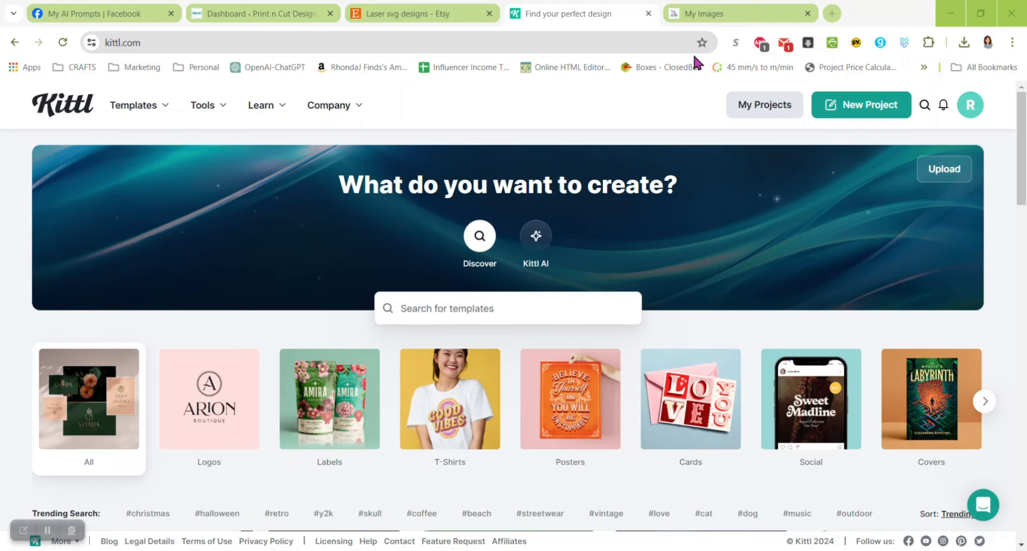
click(857, 110)
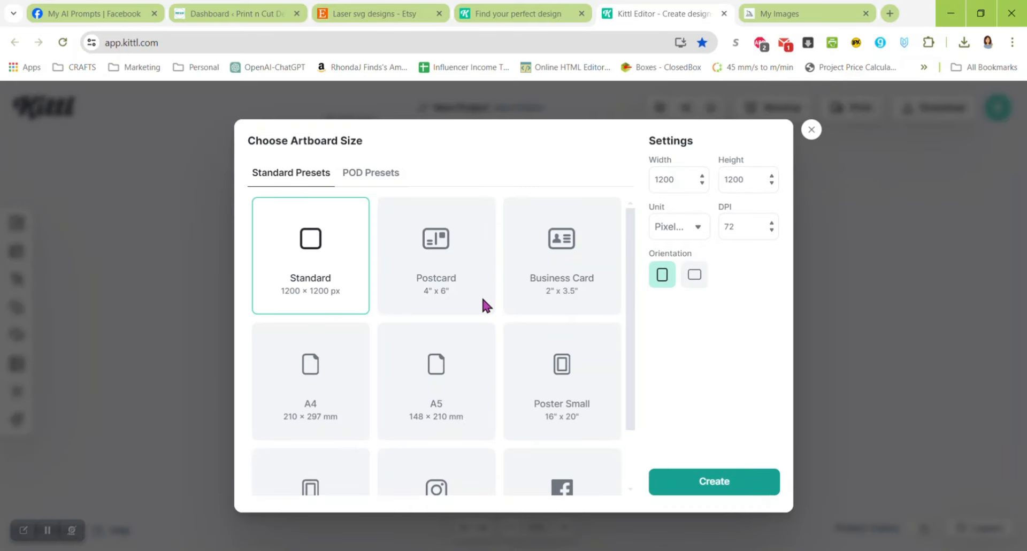
double_click(731, 227)
text(300)
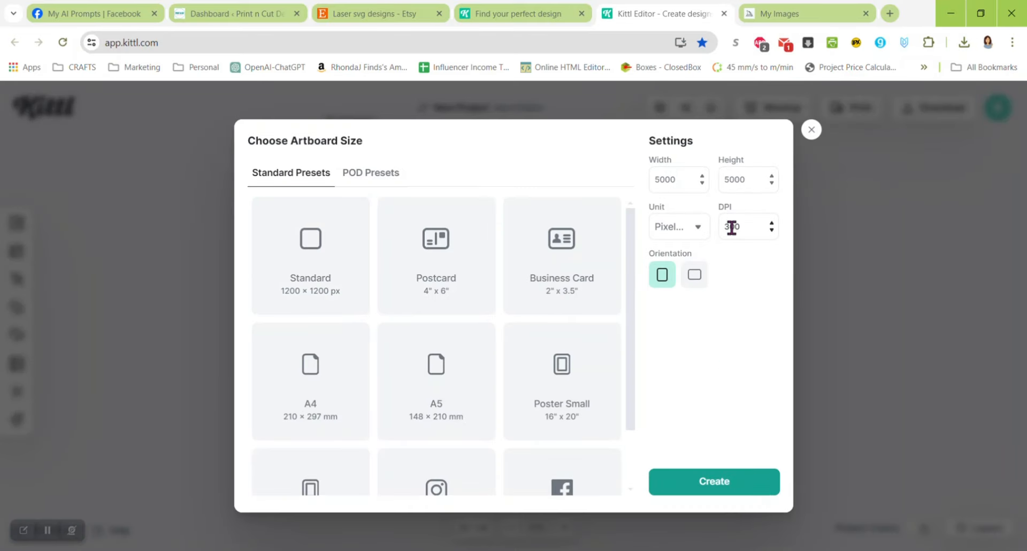
click(699, 484)
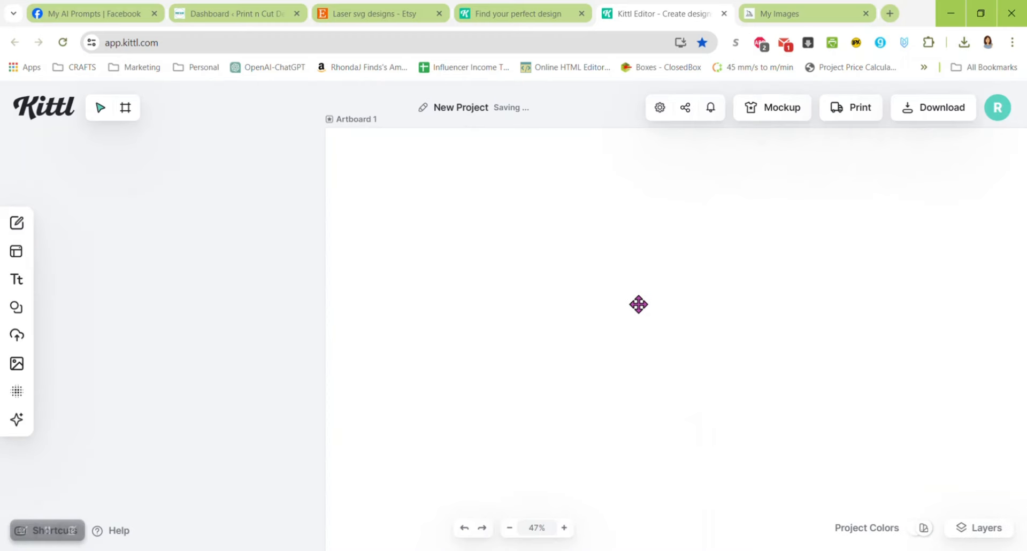
click(509, 528)
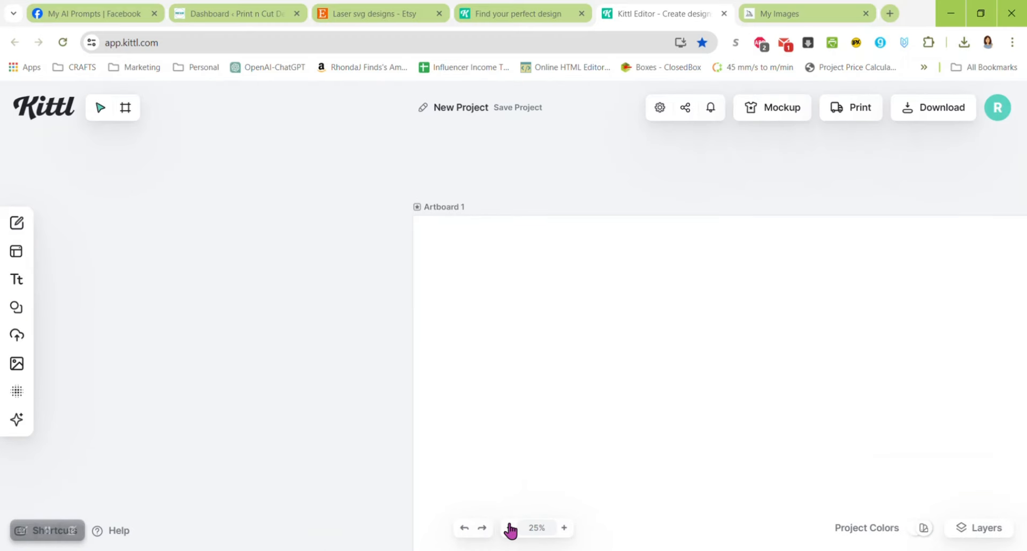
click(509, 528)
click(510, 527)
drag(630, 437, 473, 309)
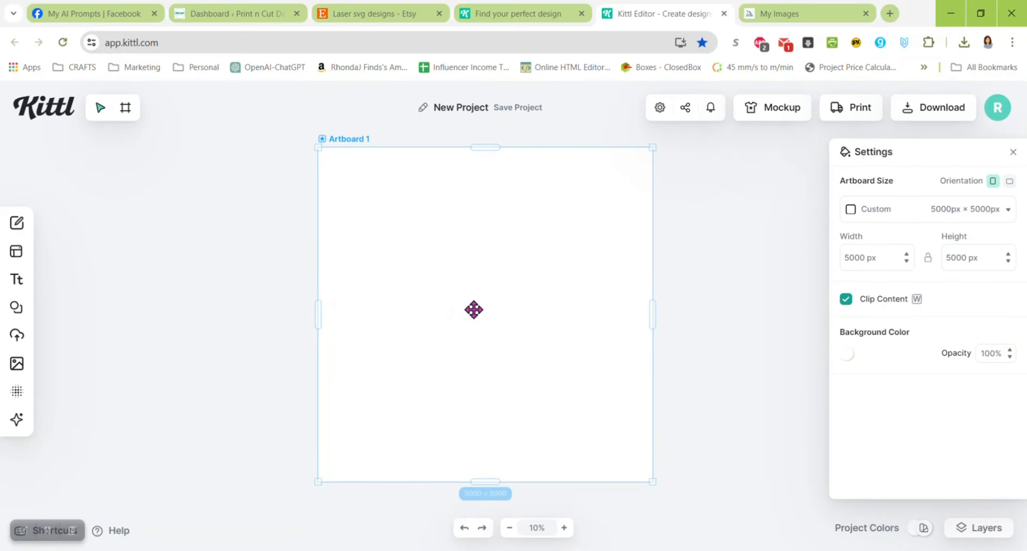
Browse the shape elements and the trending photos available for the design
click(23, 310)
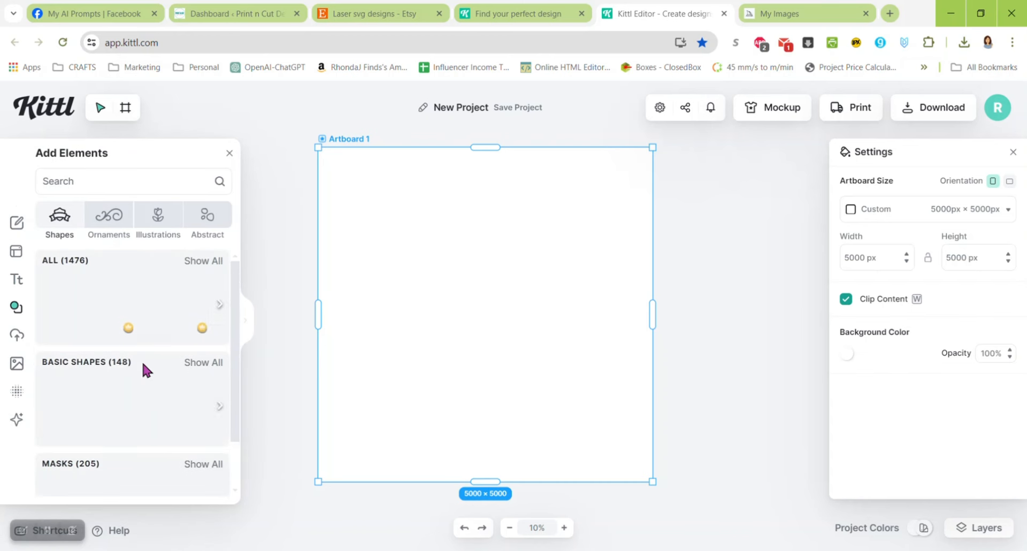
scroll(142, 367, down, 1)
scroll(135, 326, up, 1)
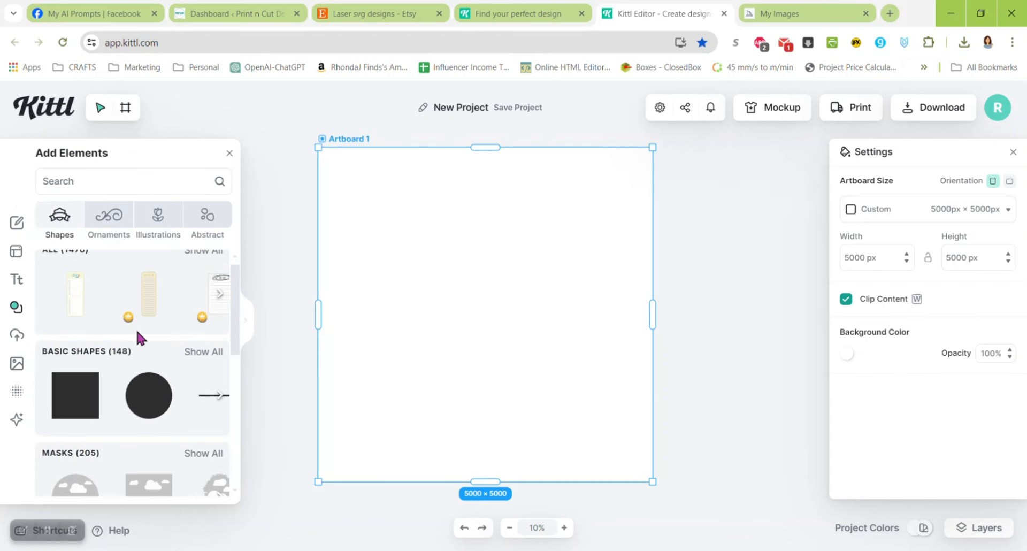
click(231, 156)
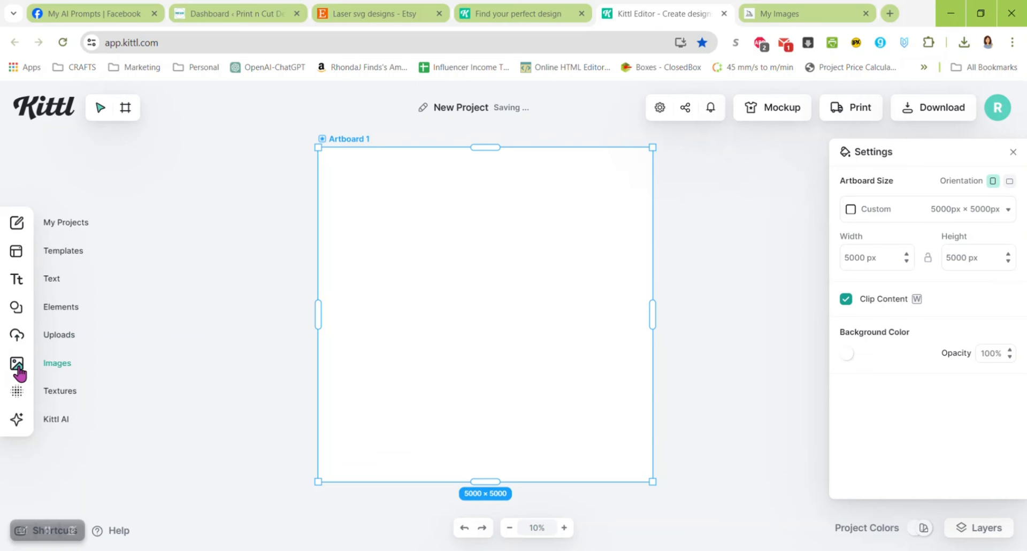
click(17, 364)
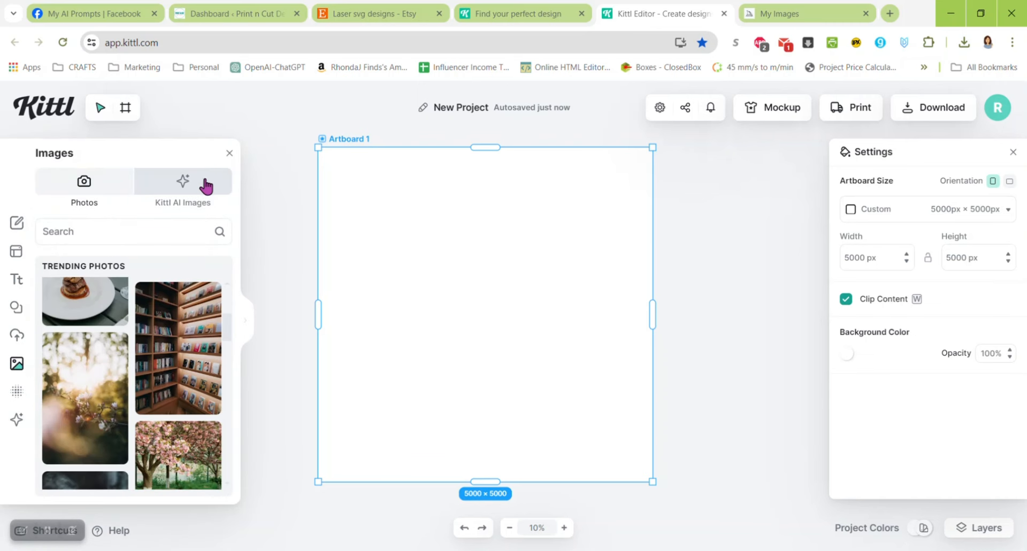
click(230, 154)
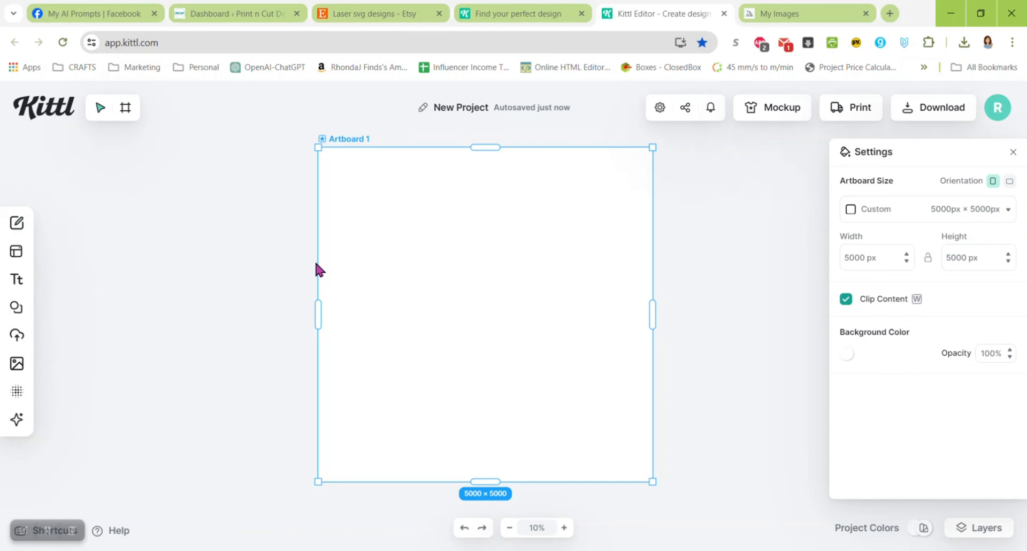
click(678, 277)
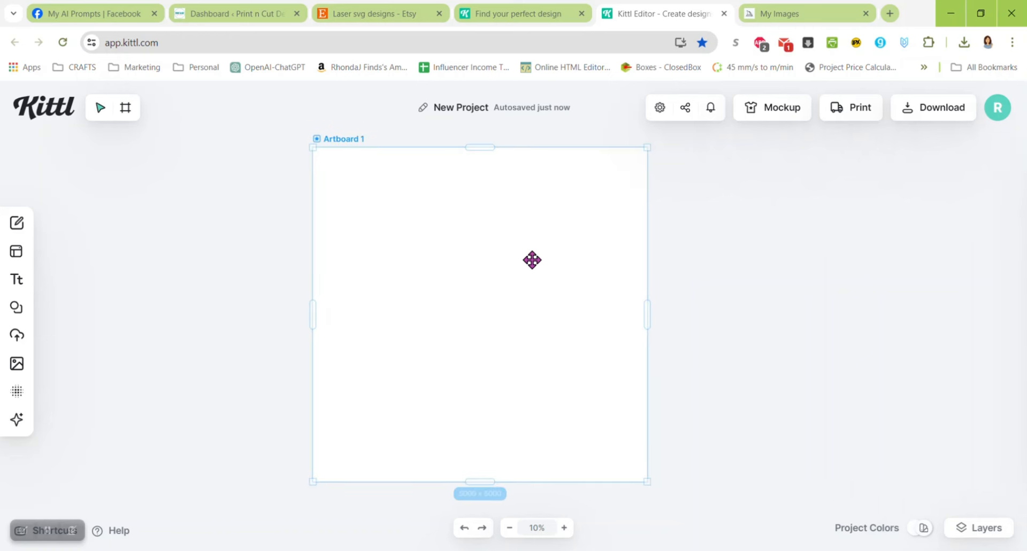
click(533, 260)
drag(531, 259, 552, 259)
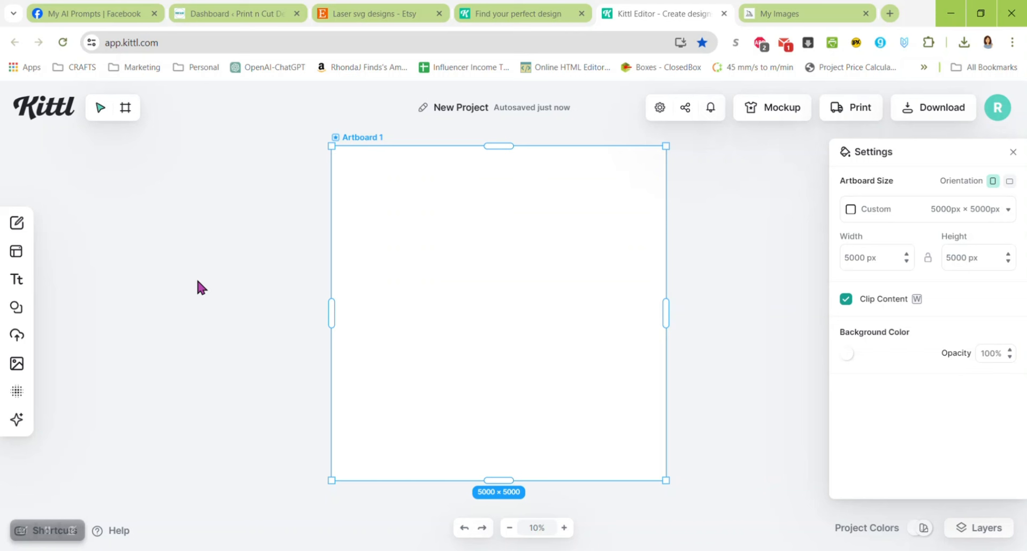
Enter "realistic manatee, facing forward, simple design" as the prompt for the Kittl AI image generator
click(16, 422)
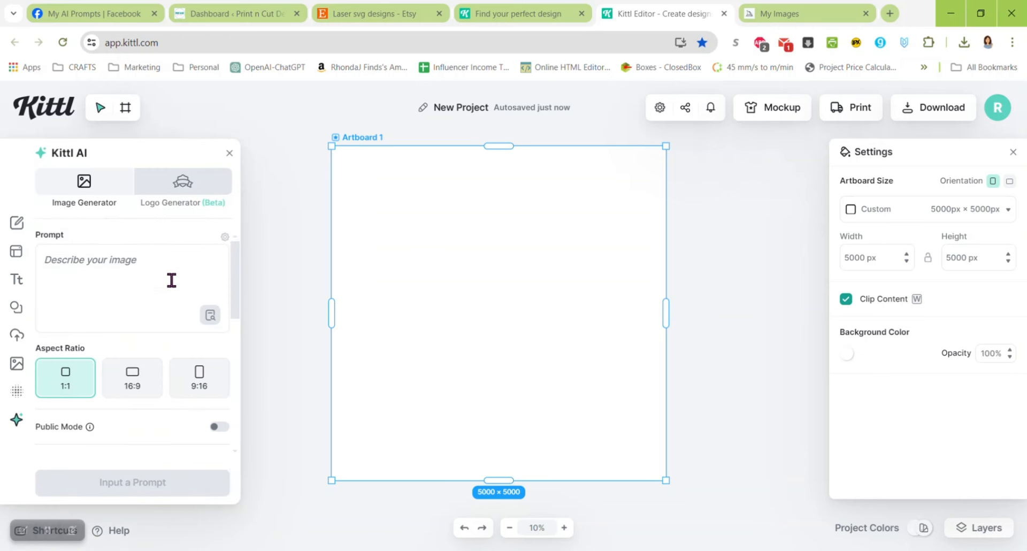
click(166, 259)
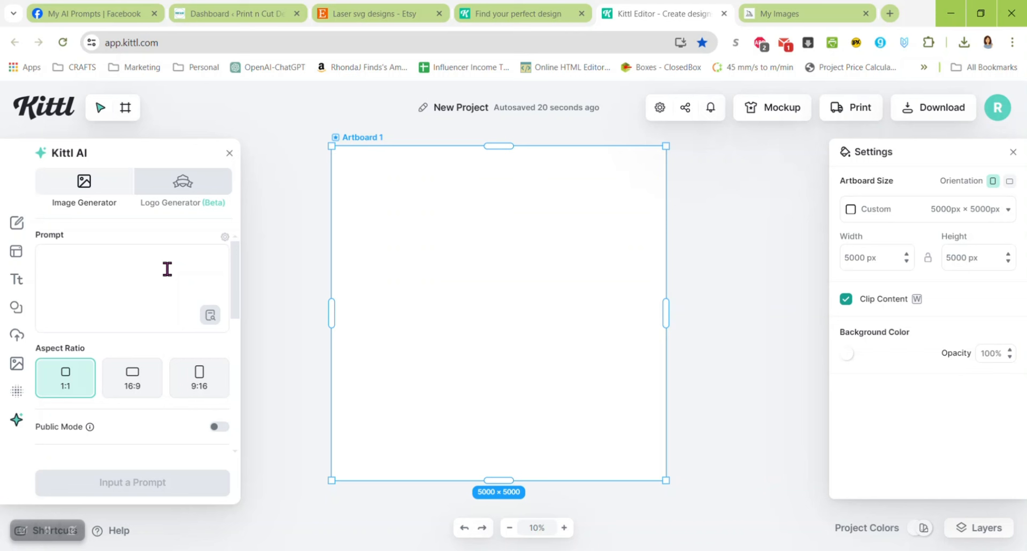
text(realistic)
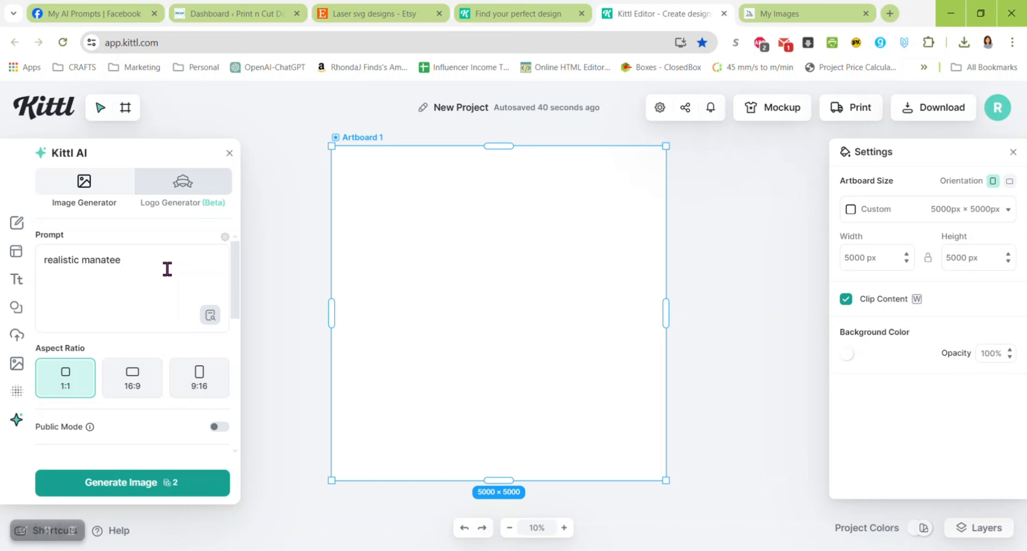
text(manatee, facing forward, simple design)
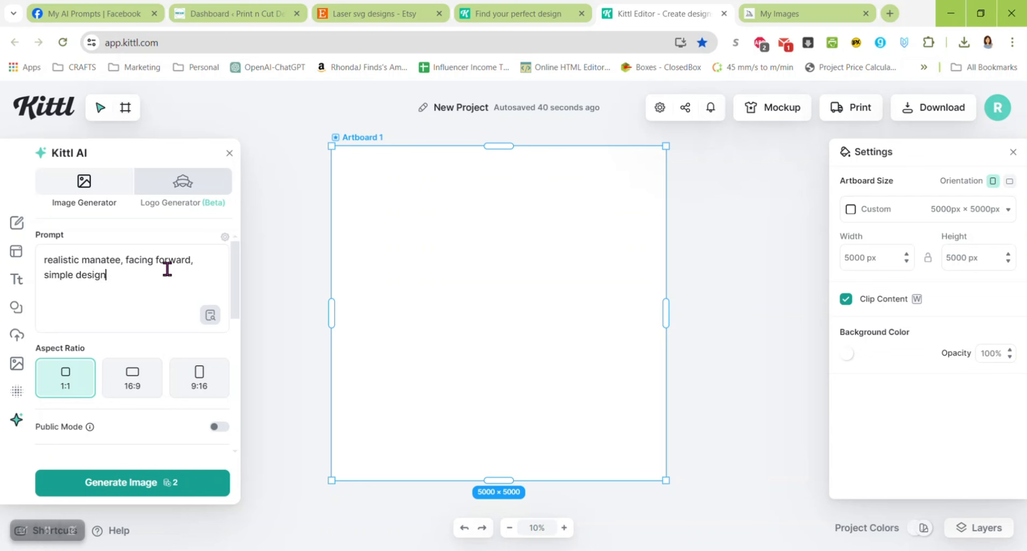
Generate the manatee in the vector style showing the woman with a flower crown and place it in the artboard's upper left
scroll(153, 280, down, 5)
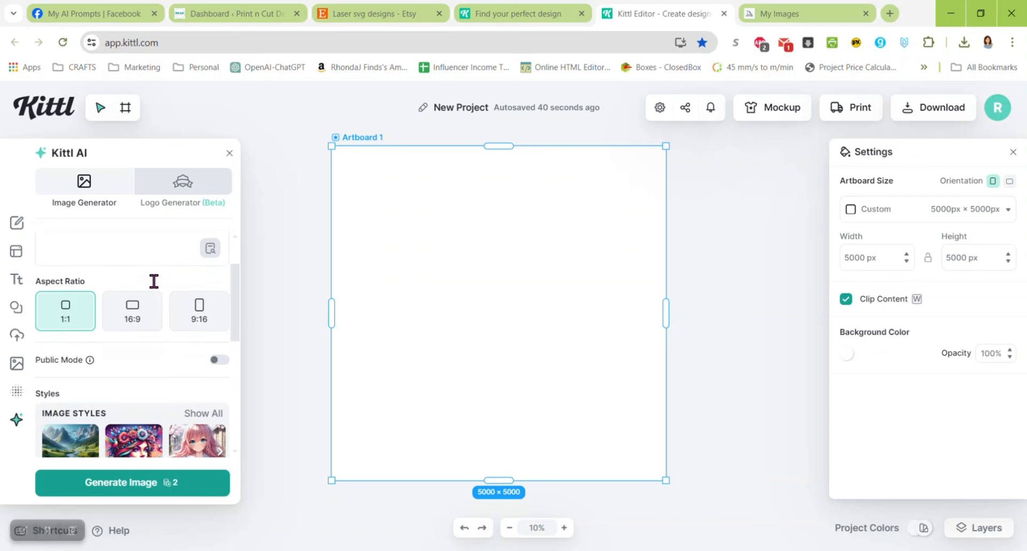
scroll(137, 268, down, 2)
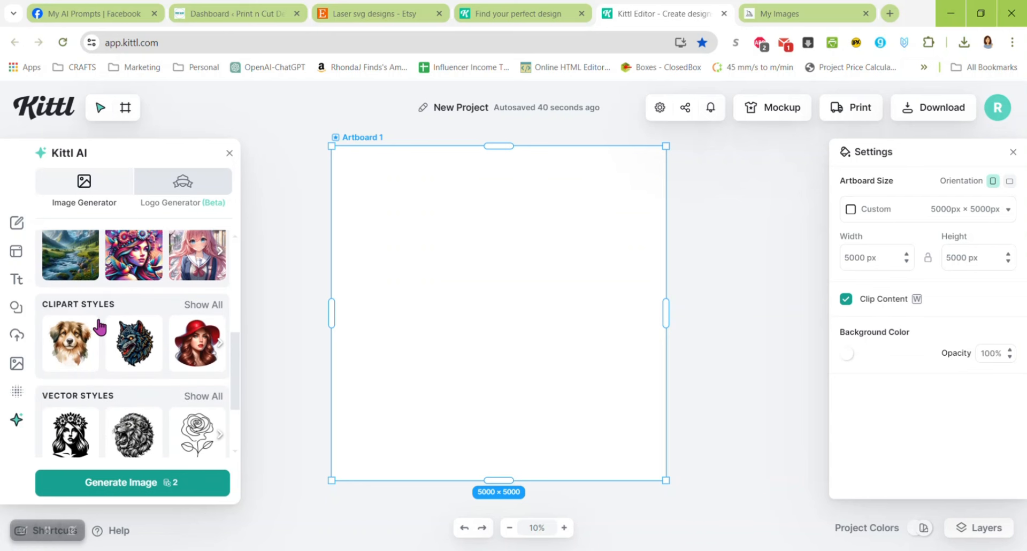
scroll(114, 327, down, 1)
scroll(114, 328, down, 1)
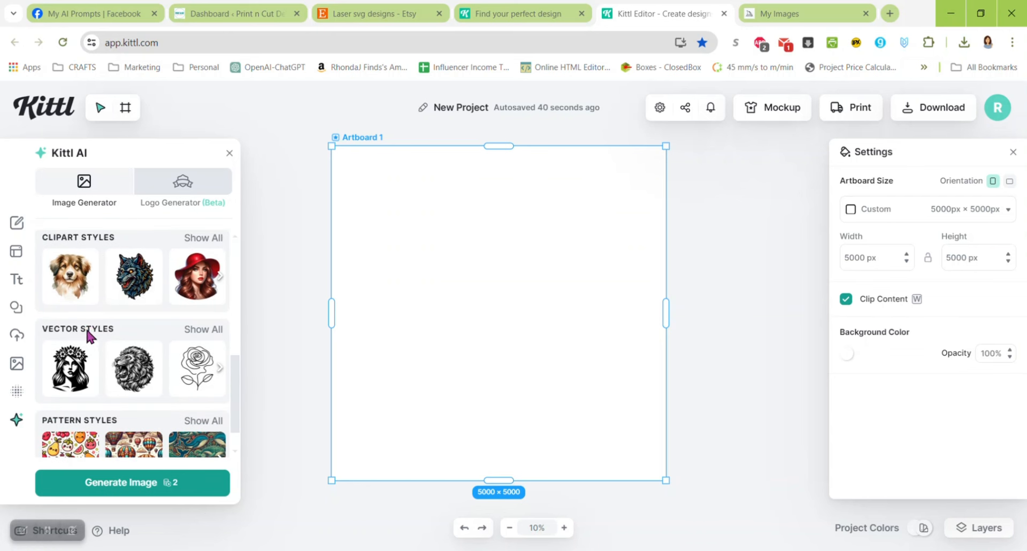
click(203, 329)
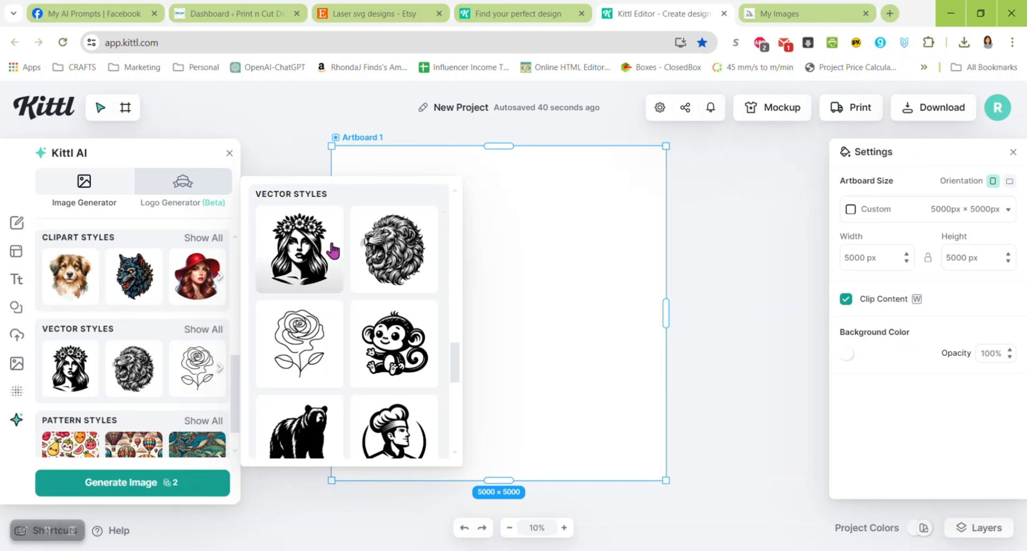
scroll(344, 242, down, 5)
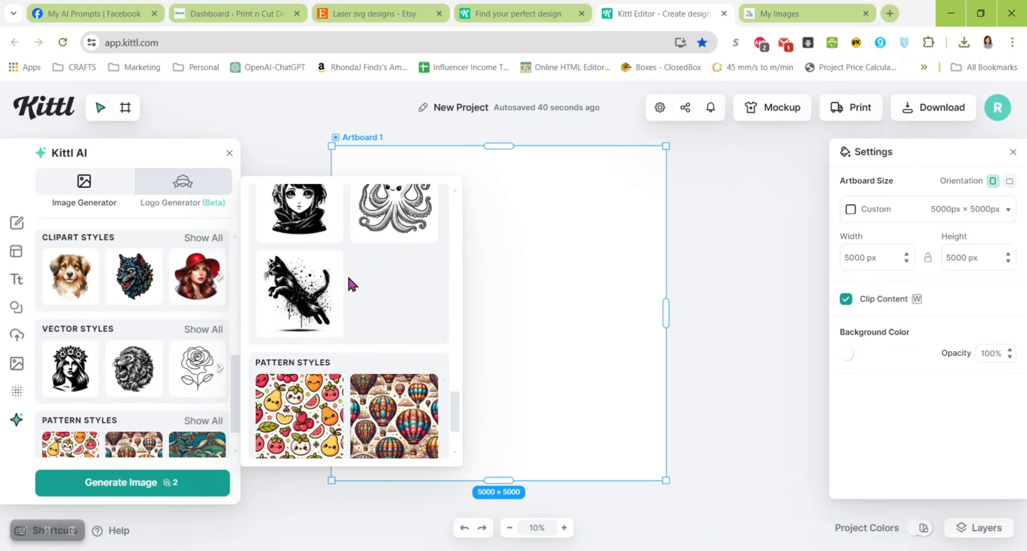
scroll(350, 278, up, 3)
scroll(350, 274, up, 2)
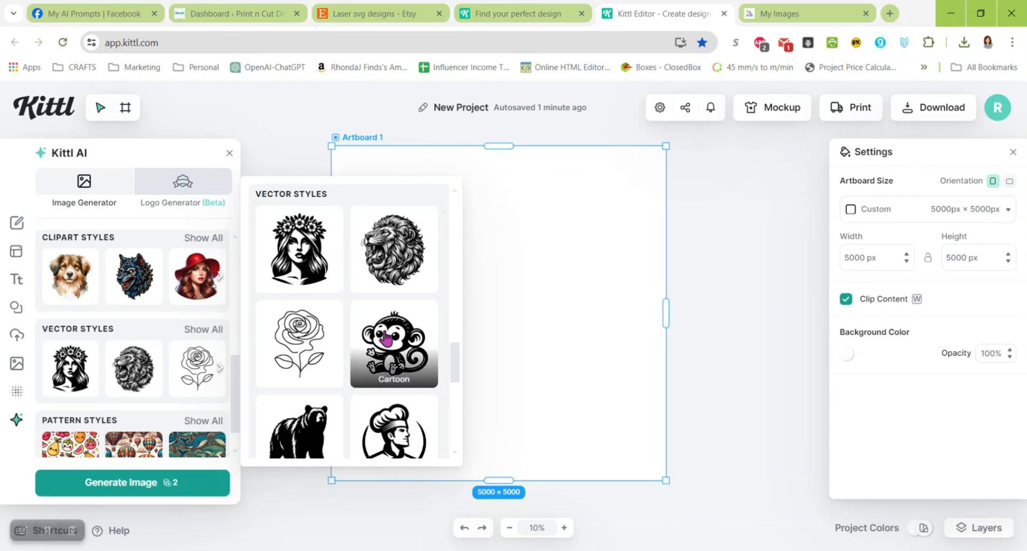
scroll(313, 338, down, 1)
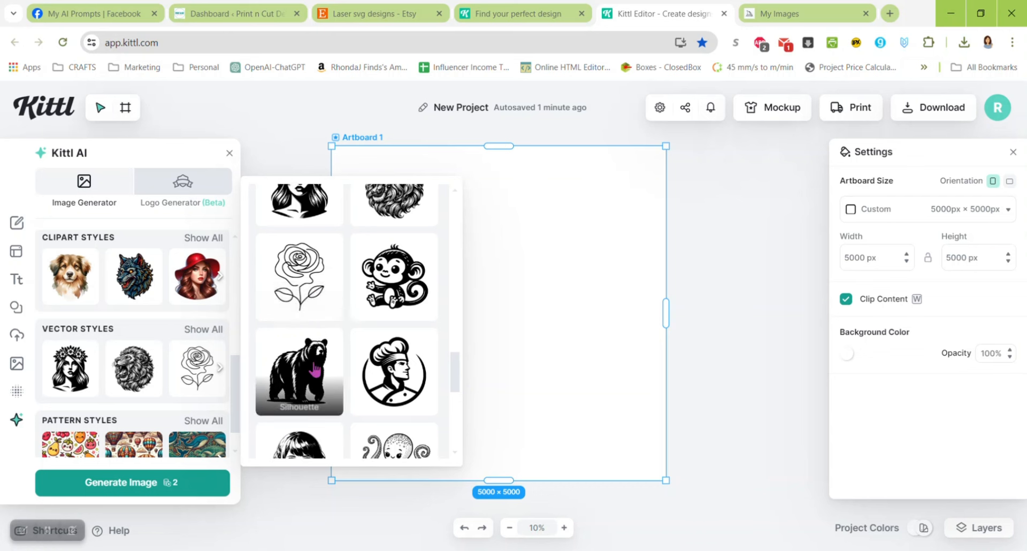
scroll(399, 356, down, 3)
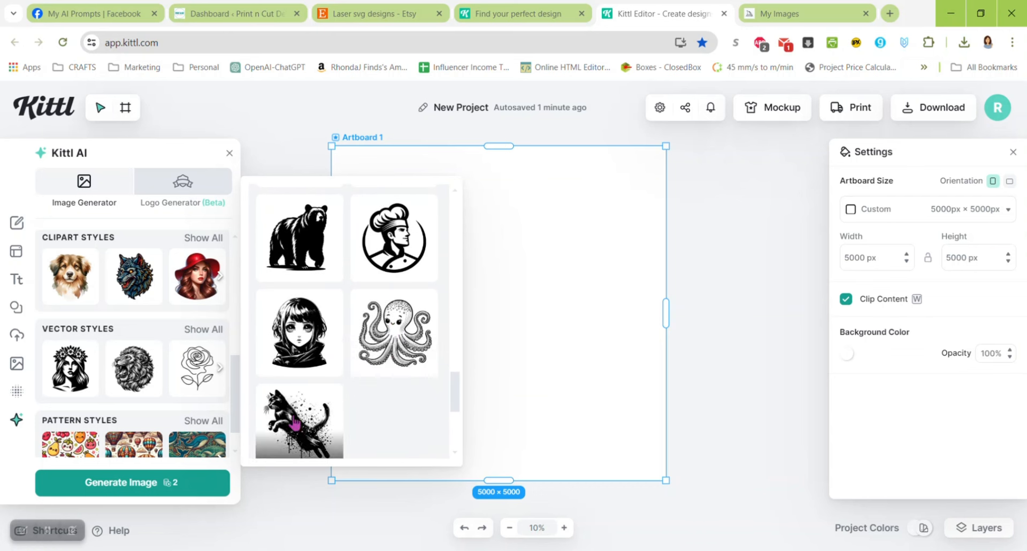
scroll(364, 354, up, 4)
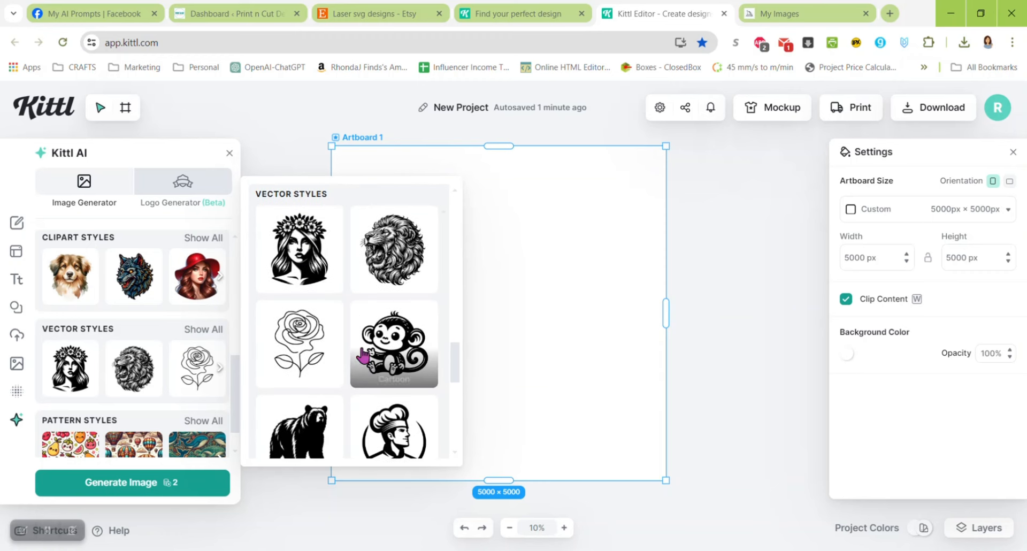
click(317, 254)
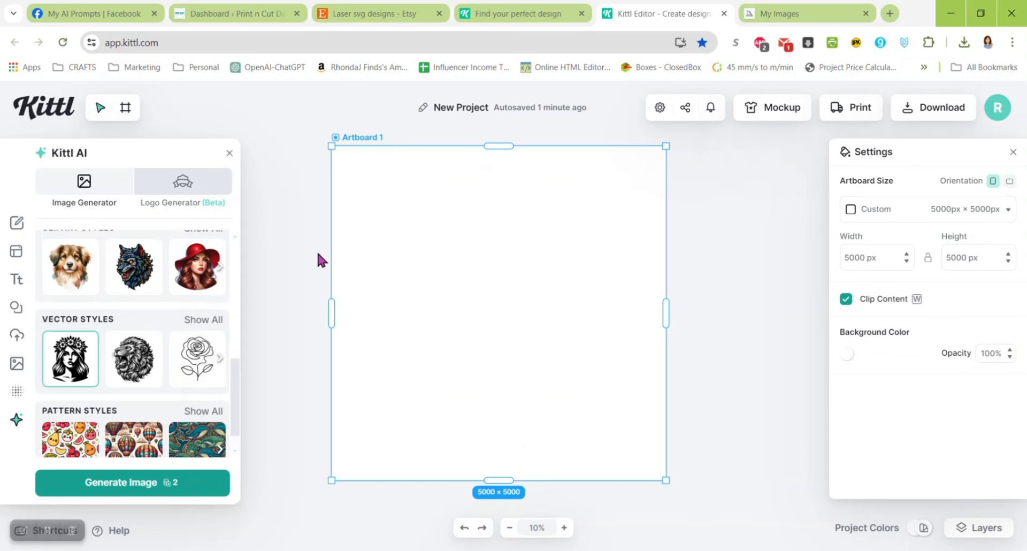
click(129, 484)
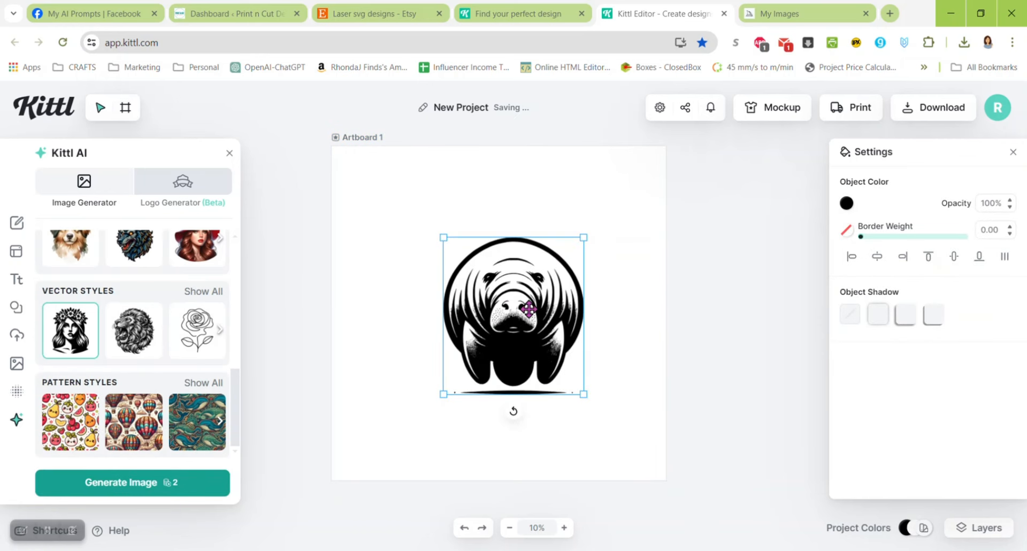
drag(529, 309, 430, 227)
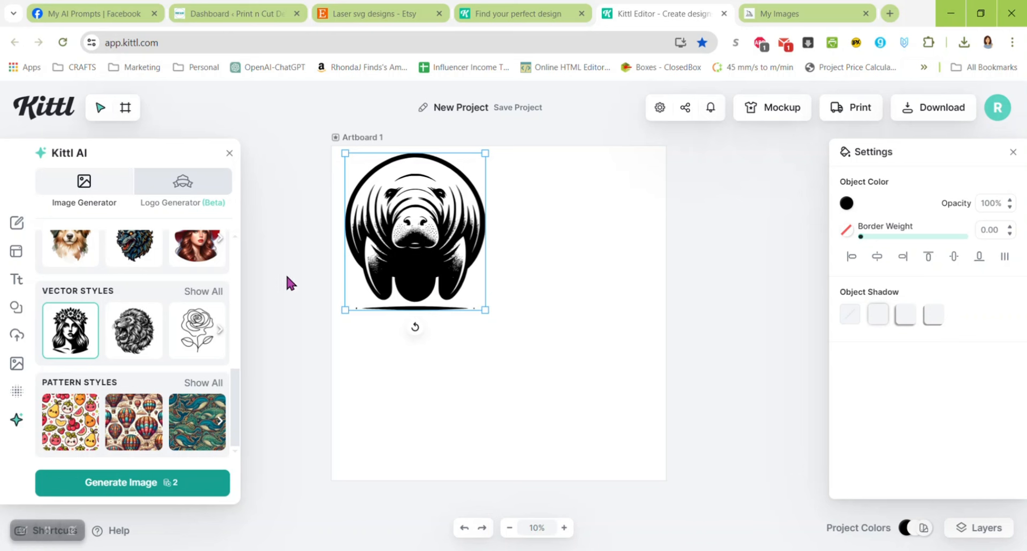
Generate a second manatee from the same prompt in the Cartoon vector style and place it below the first one
click(200, 293)
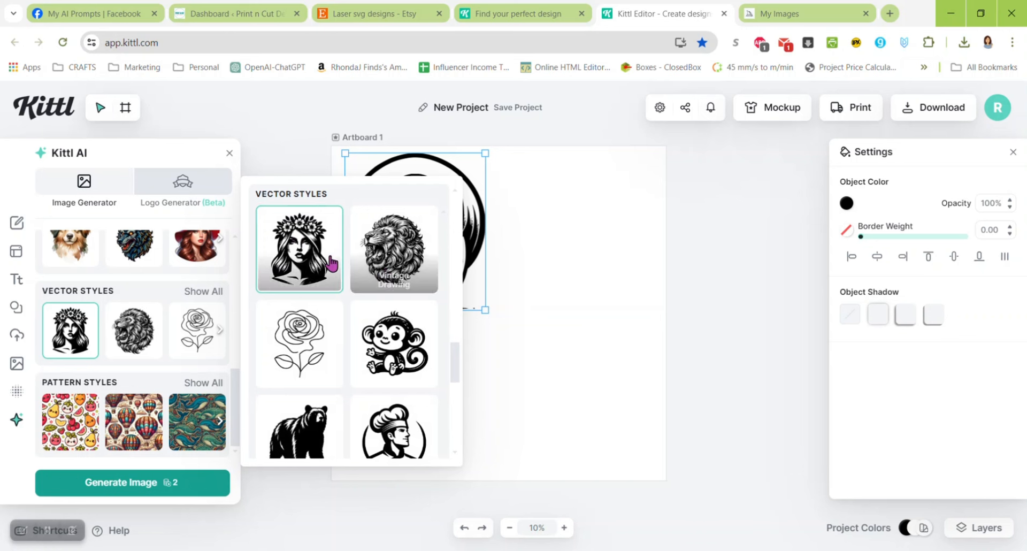
scroll(349, 289, down, 1)
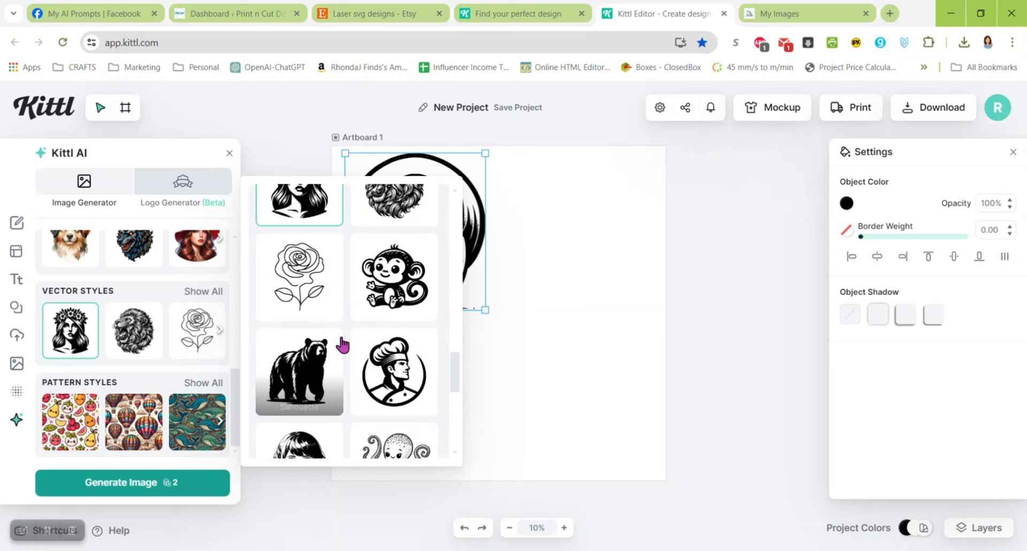
scroll(342, 345, up, 1)
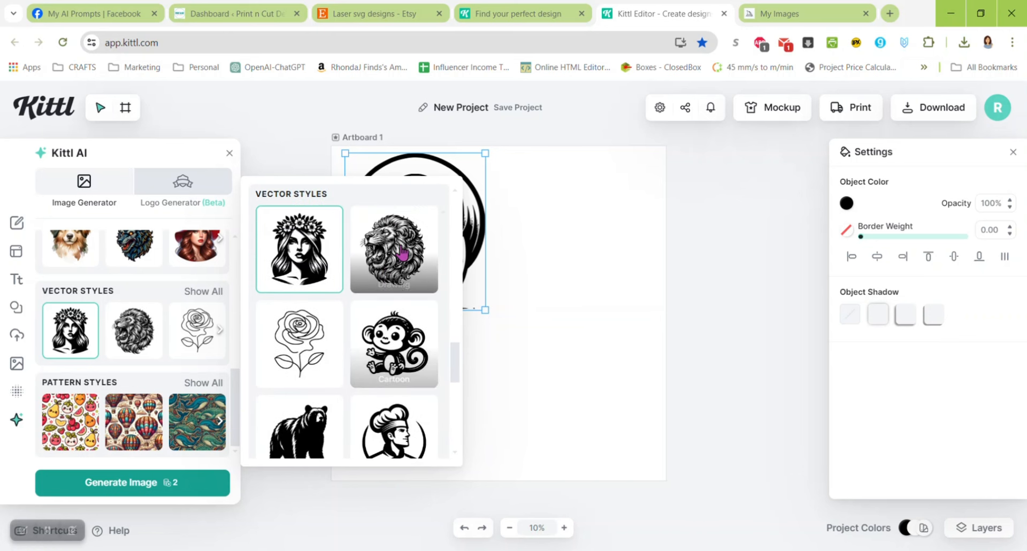
click(401, 354)
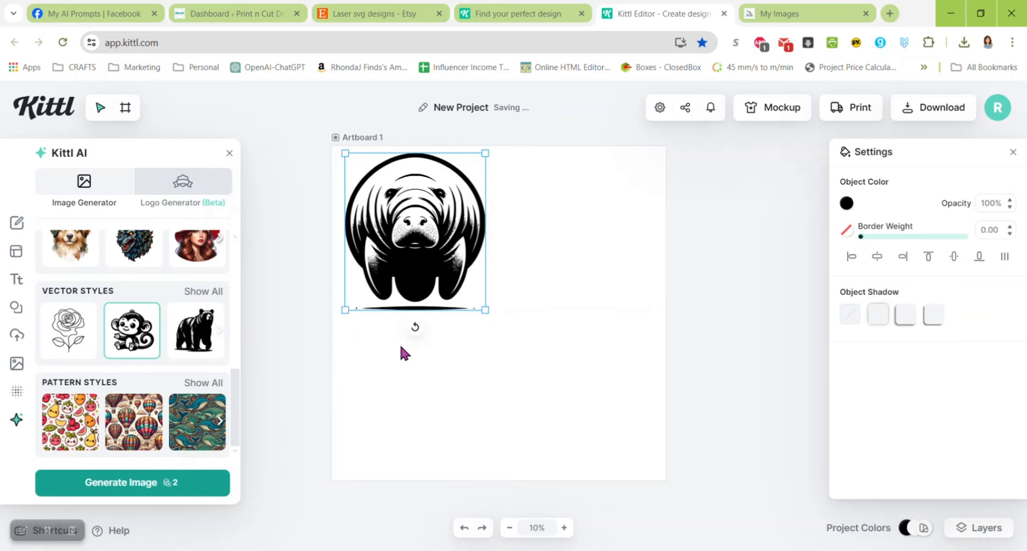
click(143, 488)
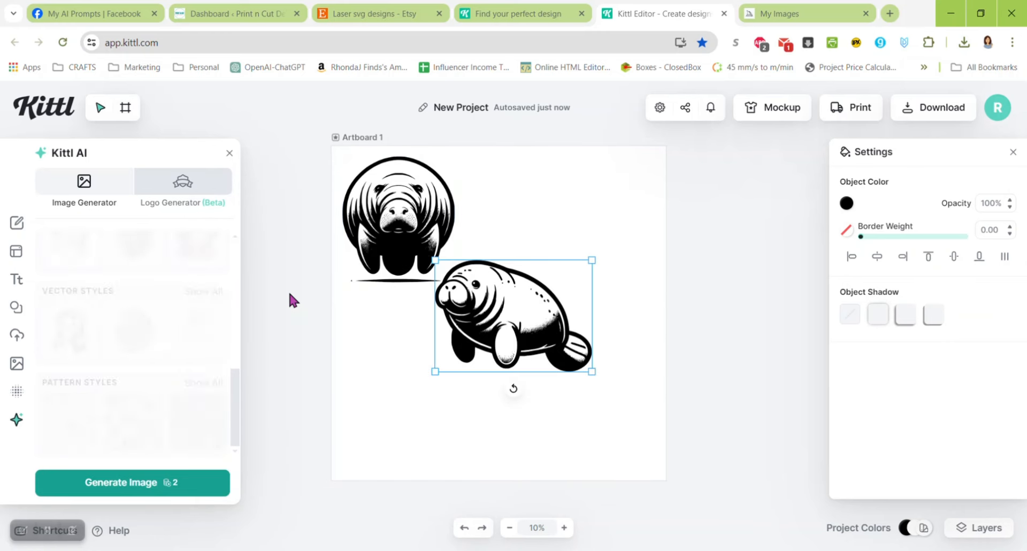
drag(505, 320, 558, 262)
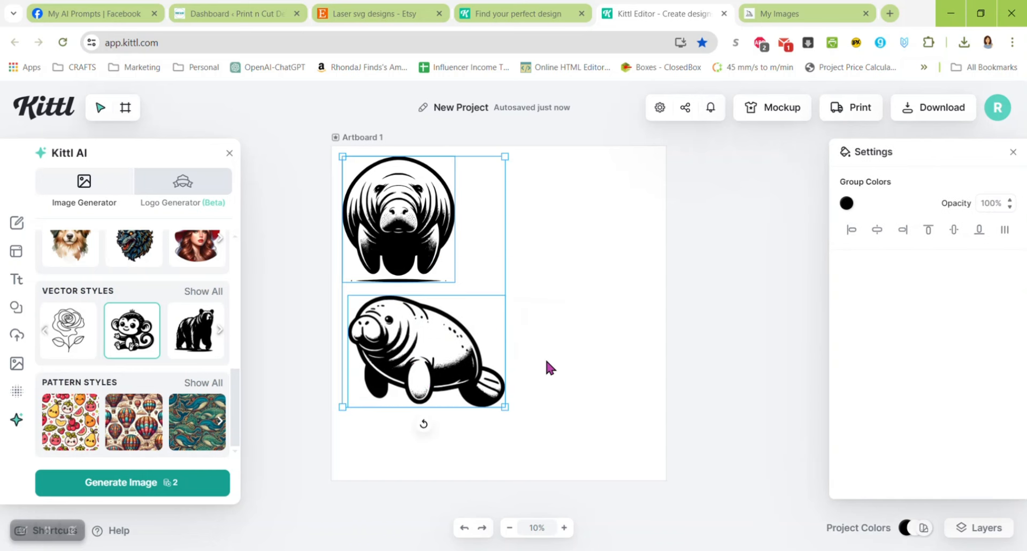
Move the Cartoon-style manatee to the artboard's upper right, beside the front-facing manatee
click(548, 365)
drag(432, 371, 572, 233)
click(432, 341)
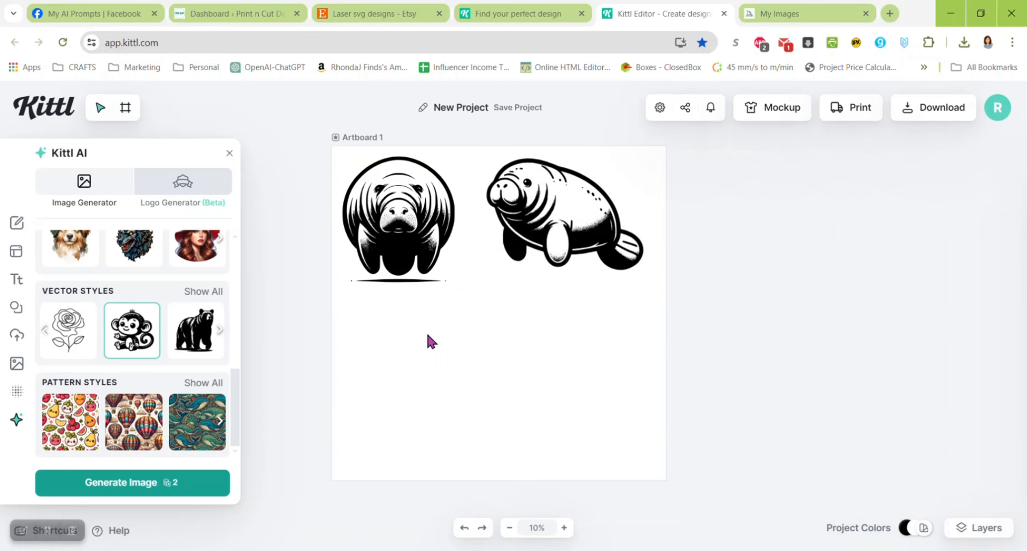
Generate a third manatee in the vector style showing the octopus, place it in the artboard's lower left and shrink it slightly
click(188, 292)
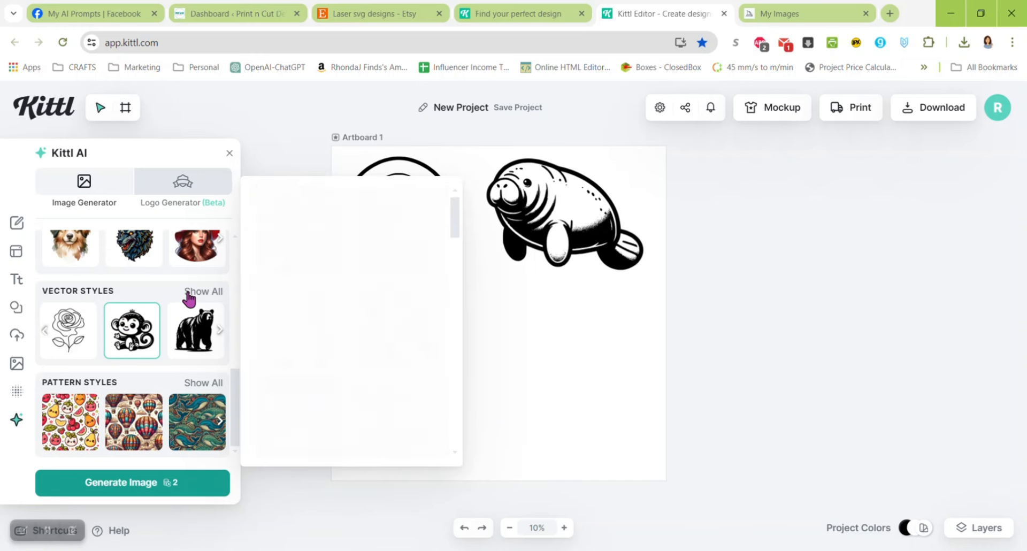
scroll(374, 289, down, 6)
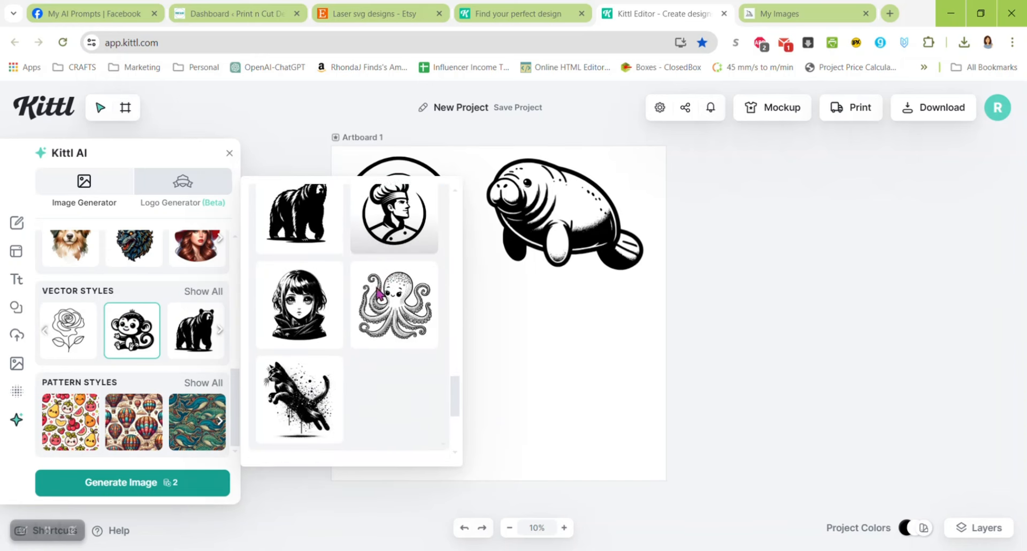
click(392, 287)
click(132, 482)
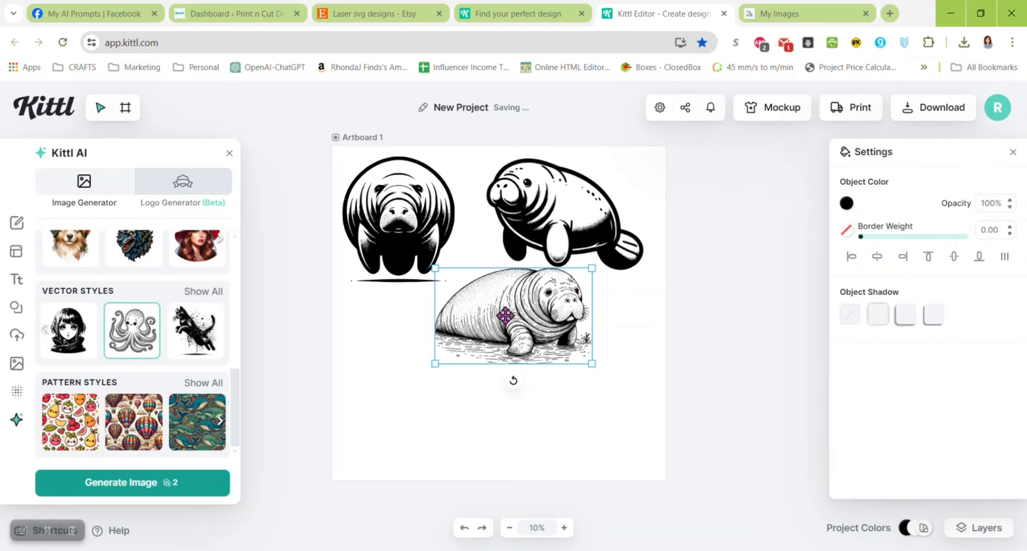
drag(494, 329, 437, 343)
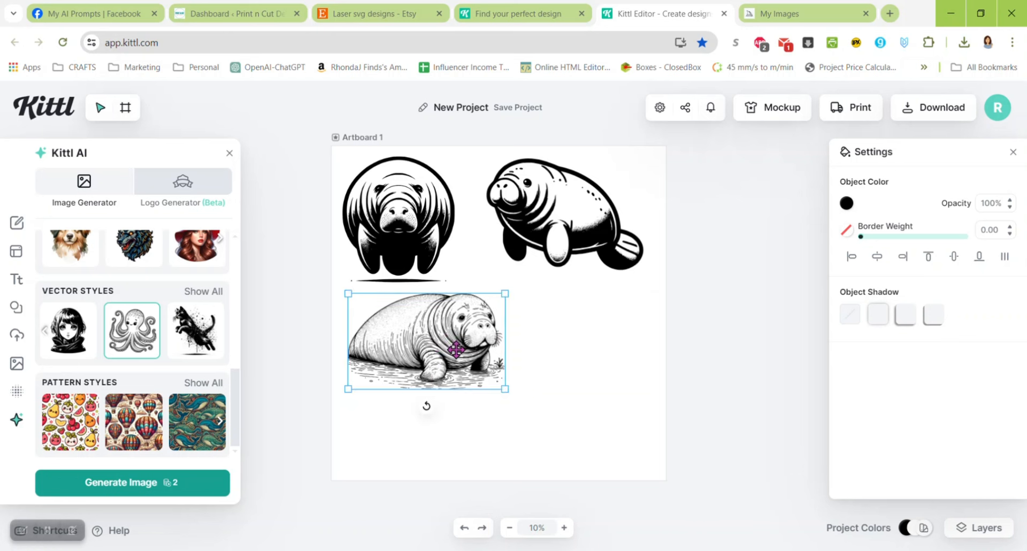
drag(506, 389, 481, 375)
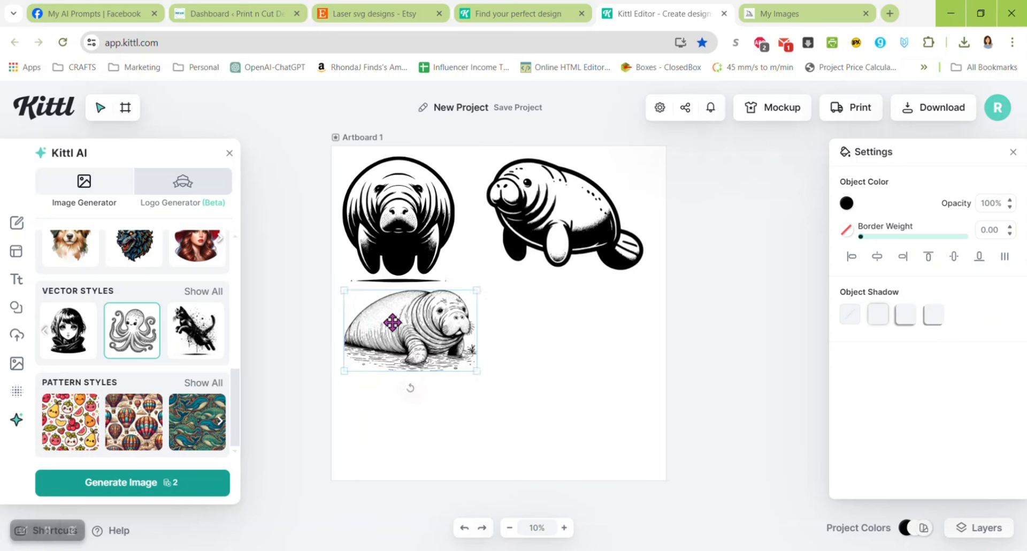
click(516, 381)
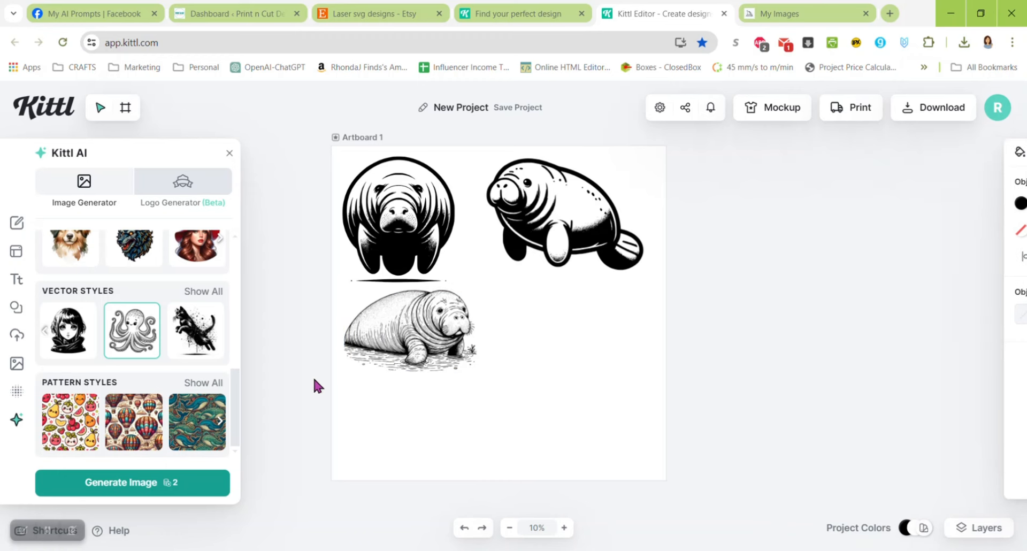
Start generating a fourth manatee from the same prompt in the Vintage Drawing vector style
click(203, 292)
scroll(348, 315, down, 6)
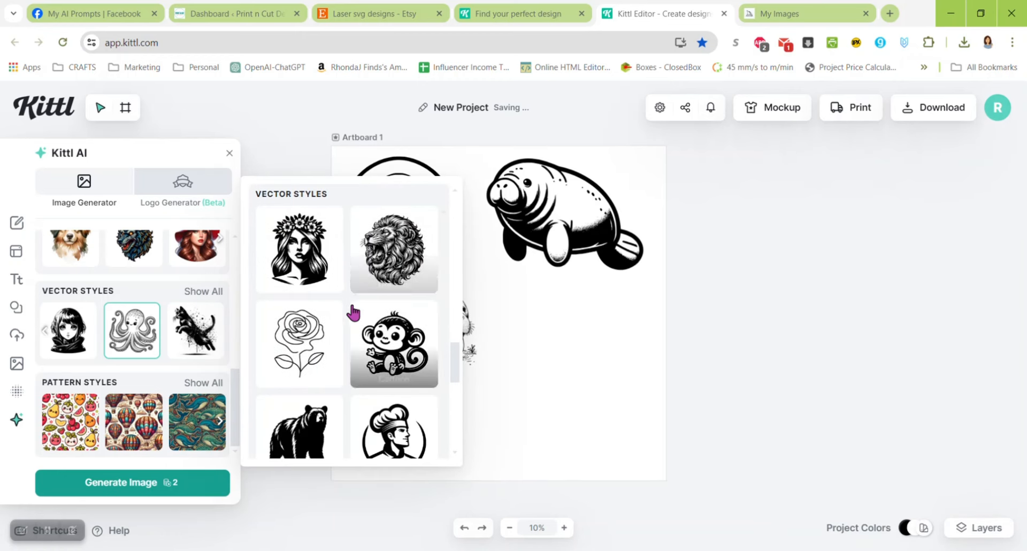
scroll(350, 334, up, 8)
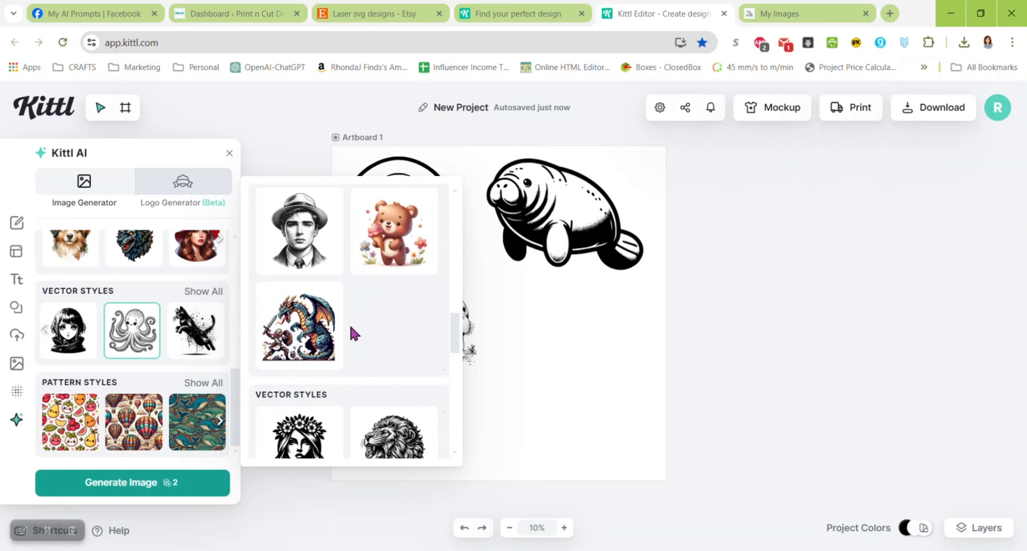
click(405, 432)
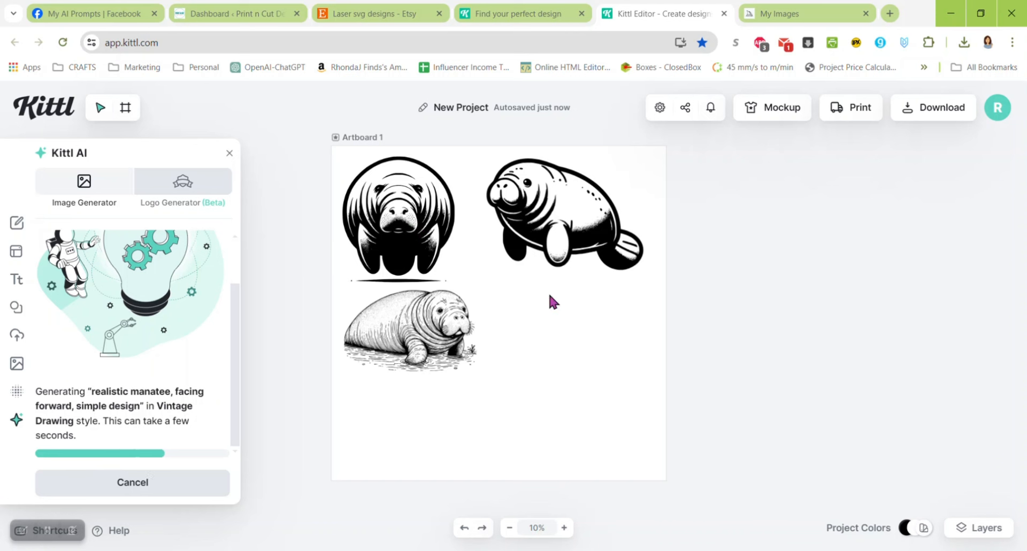
Spread the three existing manatees apart to free the artboard's lower right for the fourth image
drag(420, 313, 420, 319)
drag(527, 230, 534, 230)
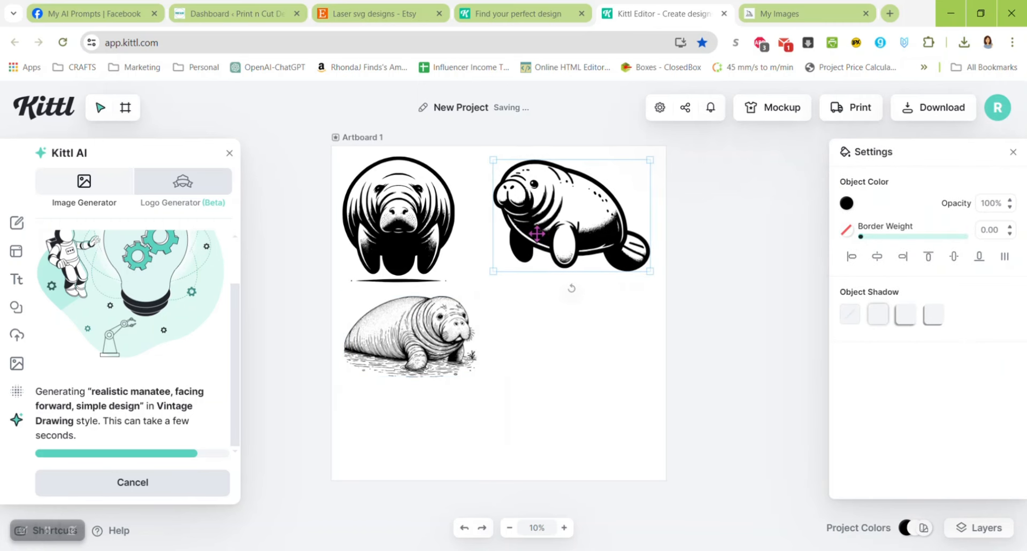
drag(421, 231, 434, 230)
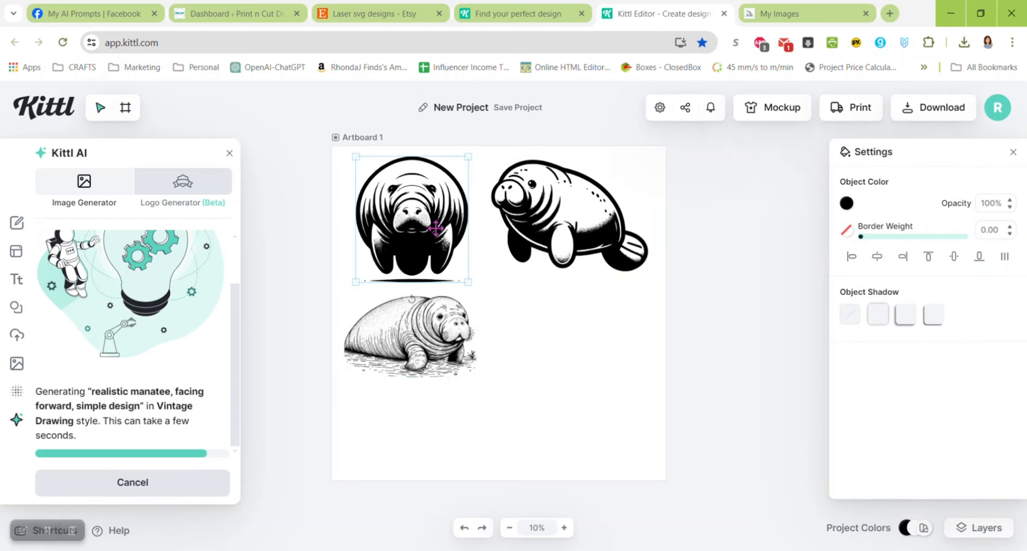
drag(521, 215, 523, 216)
drag(428, 326, 428, 339)
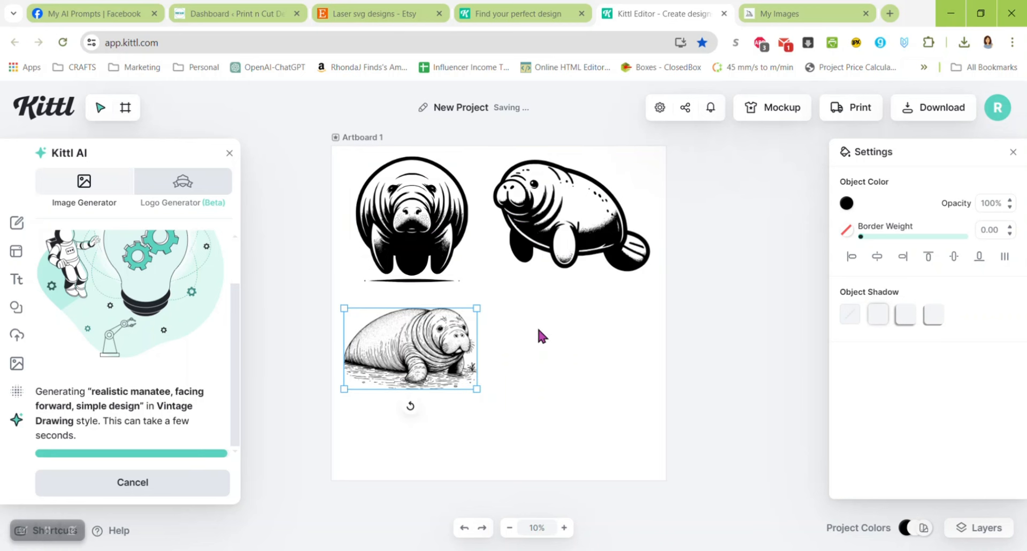
Place the Vintage Drawing manatee in the artboard's lower right, aligned beneath the Cartoon-style one
drag(511, 299, 567, 355)
drag(567, 352, 567, 352)
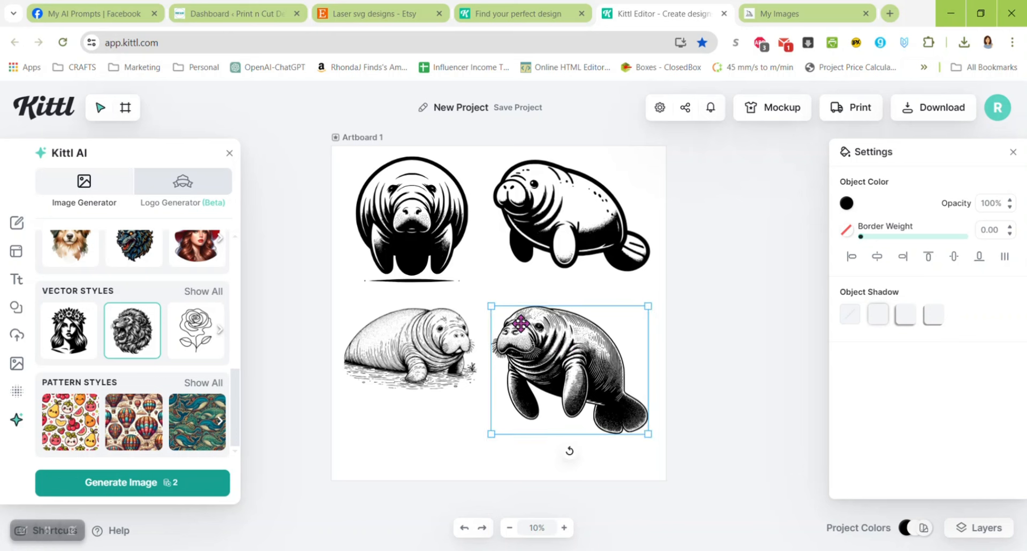
drag(467, 289, 504, 298)
drag(554, 336, 555, 348)
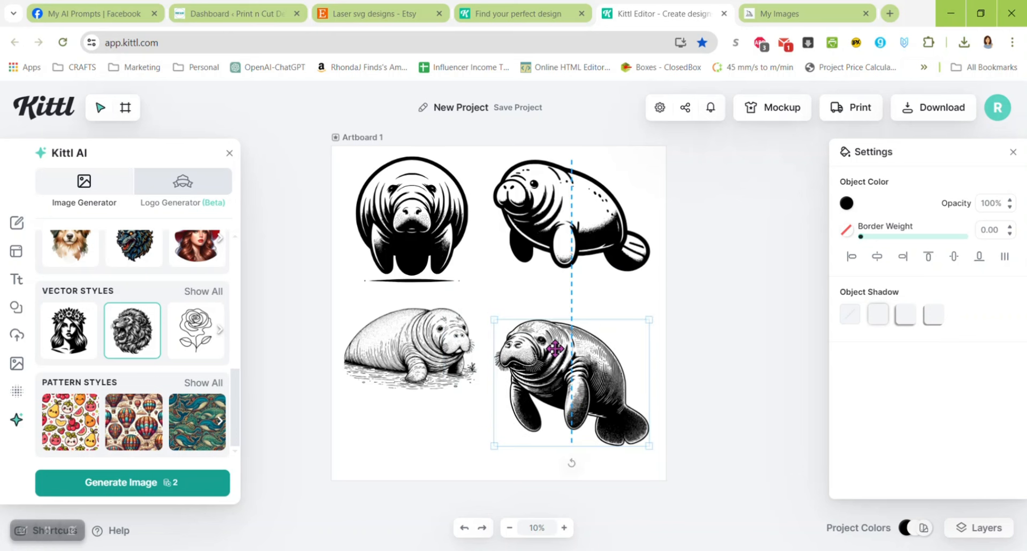
Adjust the positions of the four manatees so they form an evenly spaced two-by-two layout
drag(428, 342, 428, 349)
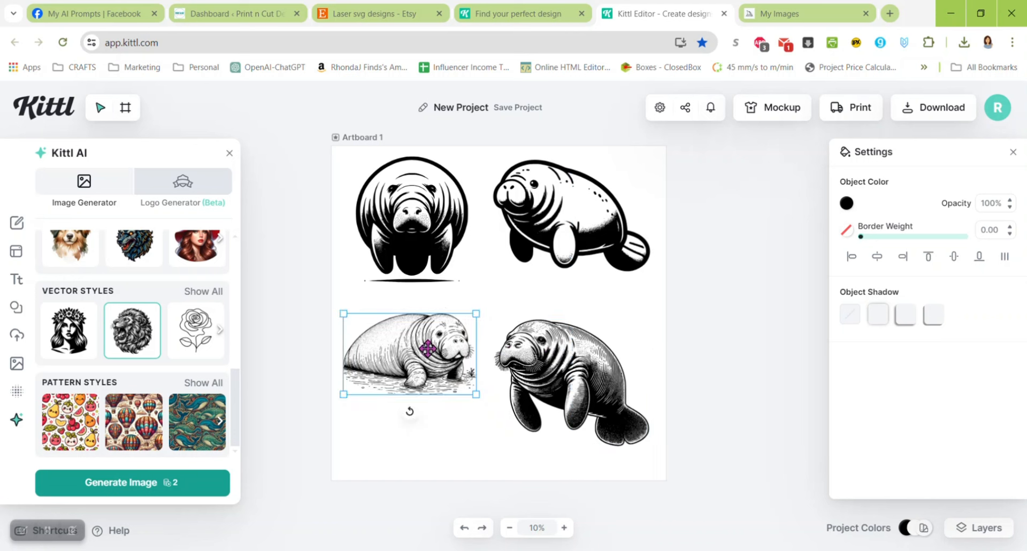
drag(550, 233, 555, 239)
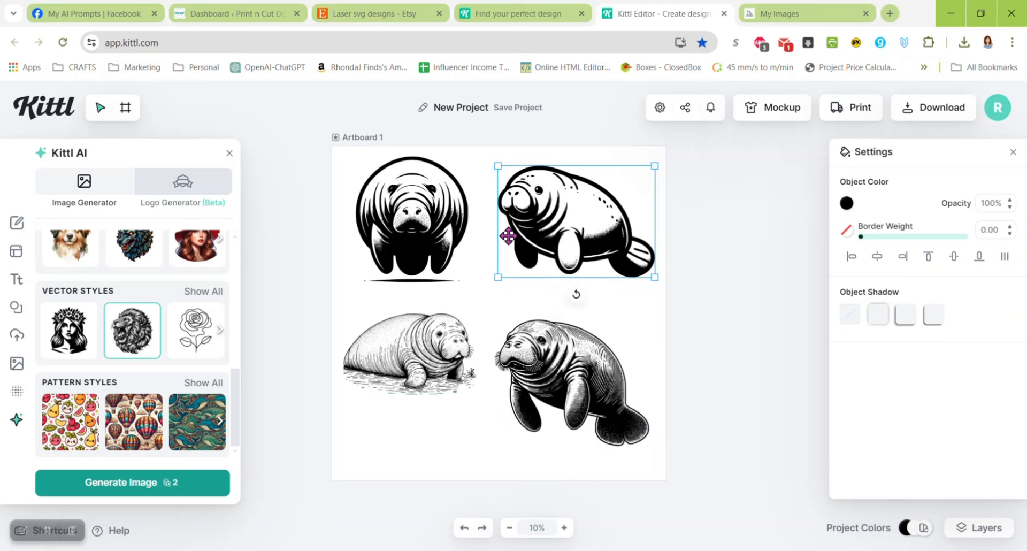
drag(404, 217, 409, 225)
drag(419, 358, 418, 389)
drag(540, 350, 548, 351)
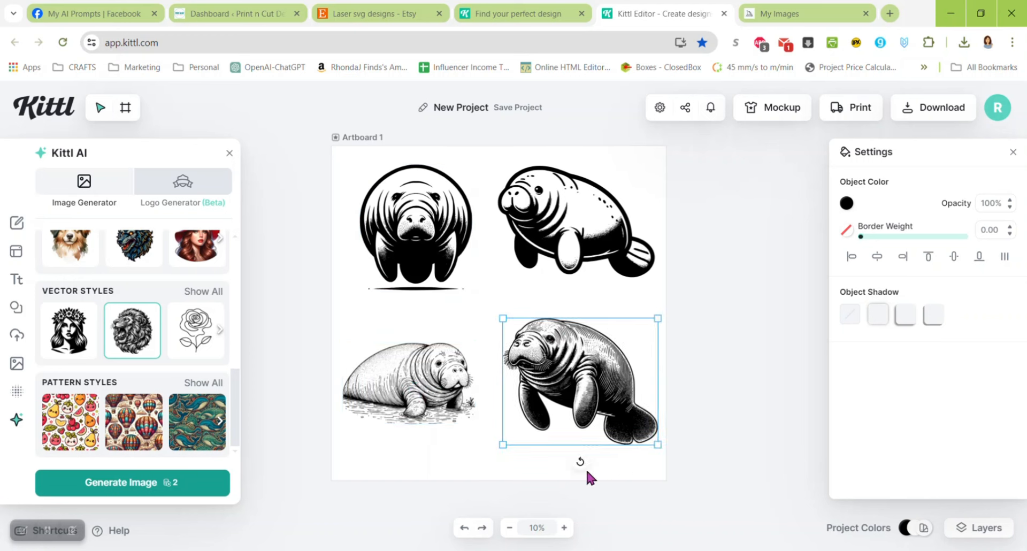
Duplicate the artboard, delete the manatees from the copy and place the empty copy to the right of Artboard 1
click(508, 527)
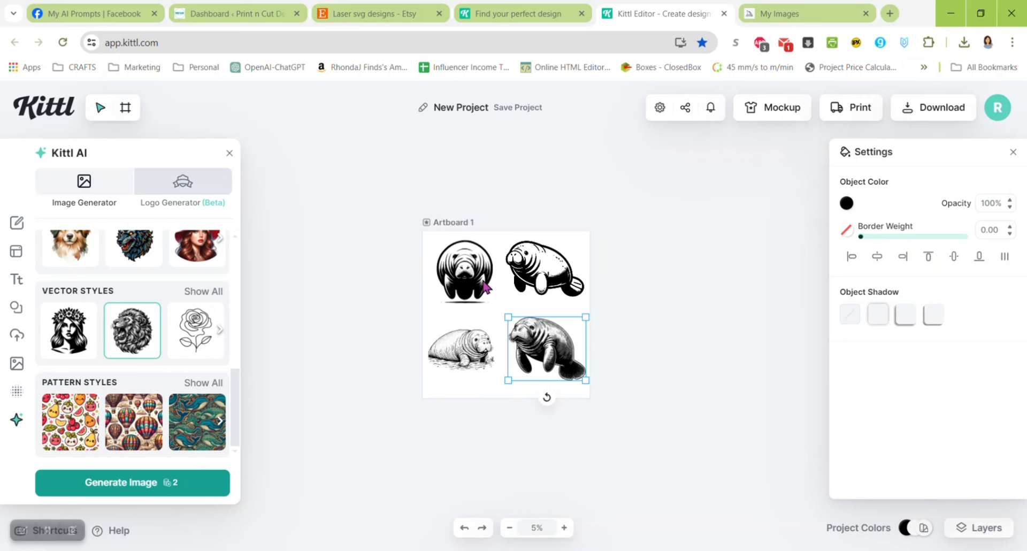
click(451, 221)
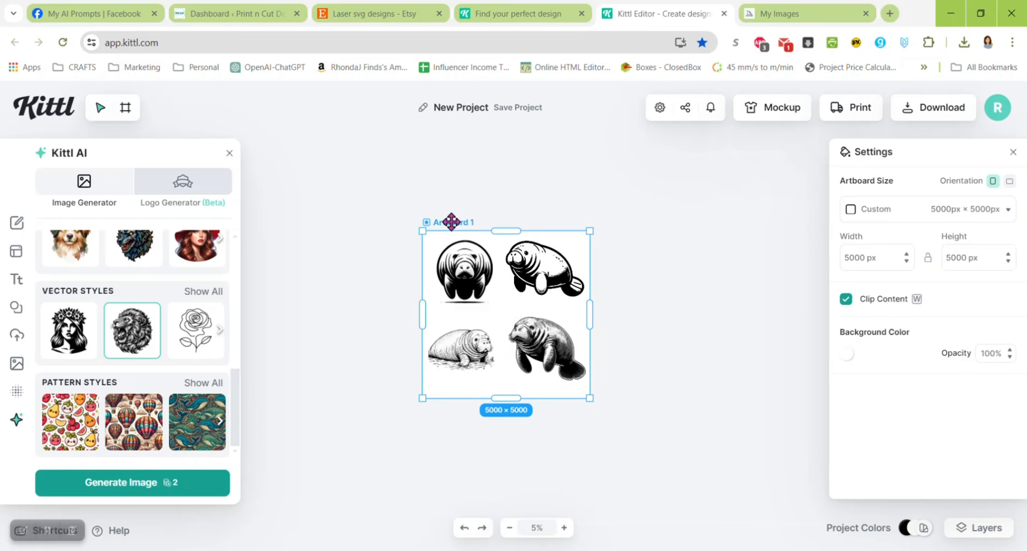
click(481, 351)
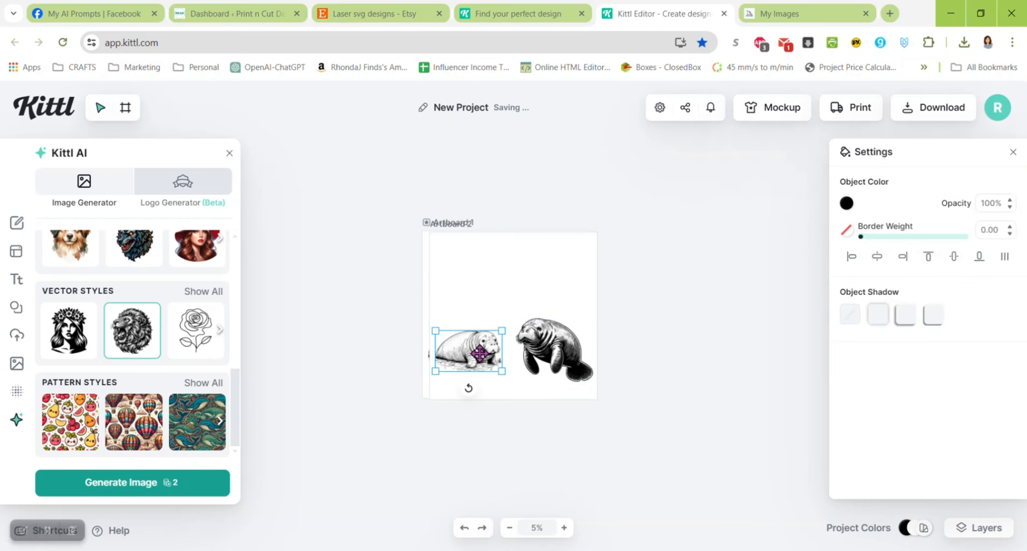
key(Delete)
click(558, 348)
key(Delete)
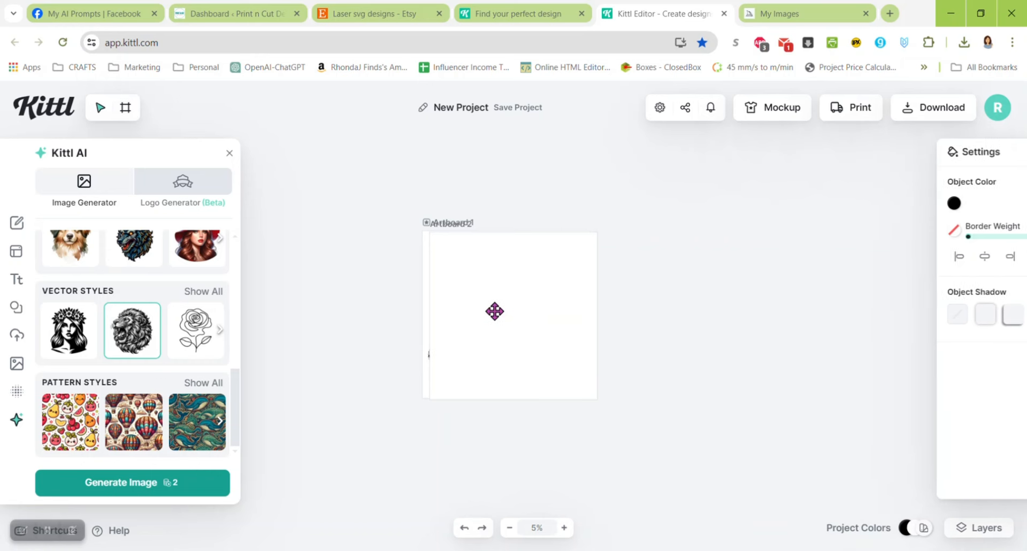
drag(495, 312, 661, 310)
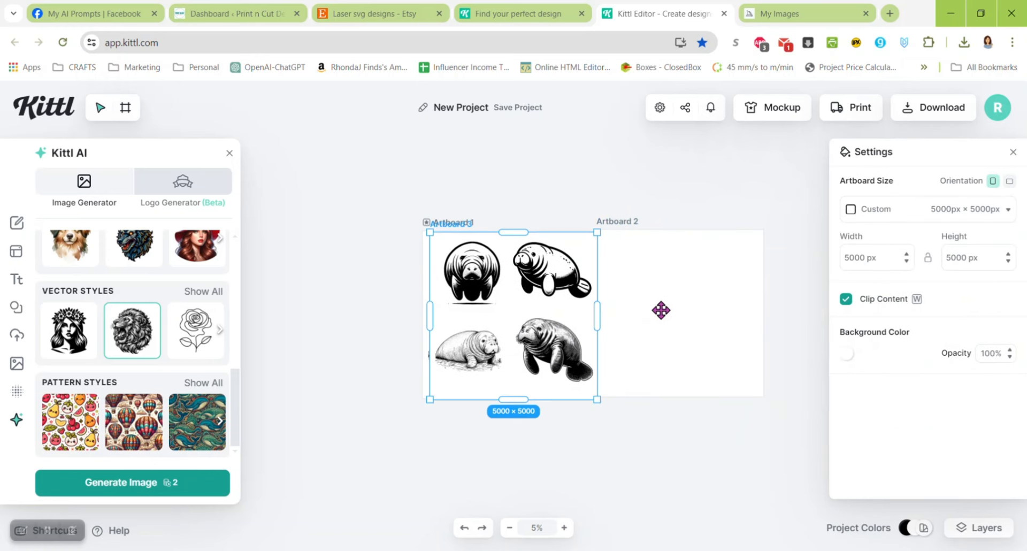
Paste another artboard copy, delete all its manatees except the Vintage Drawing one, and place it to the left of Artboard 1
key(ctrl+v)
click(529, 274)
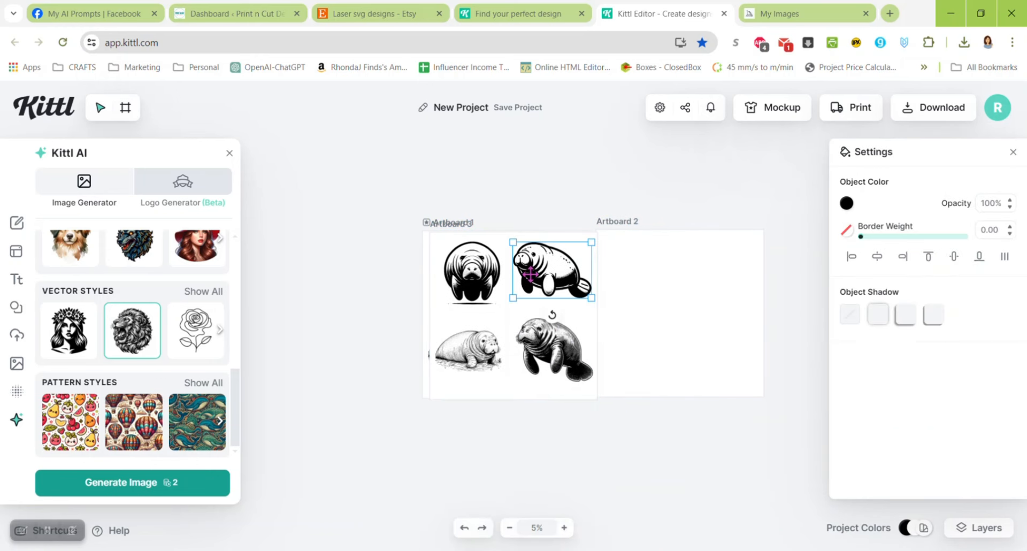
key(Delete)
click(484, 280)
key(Delete)
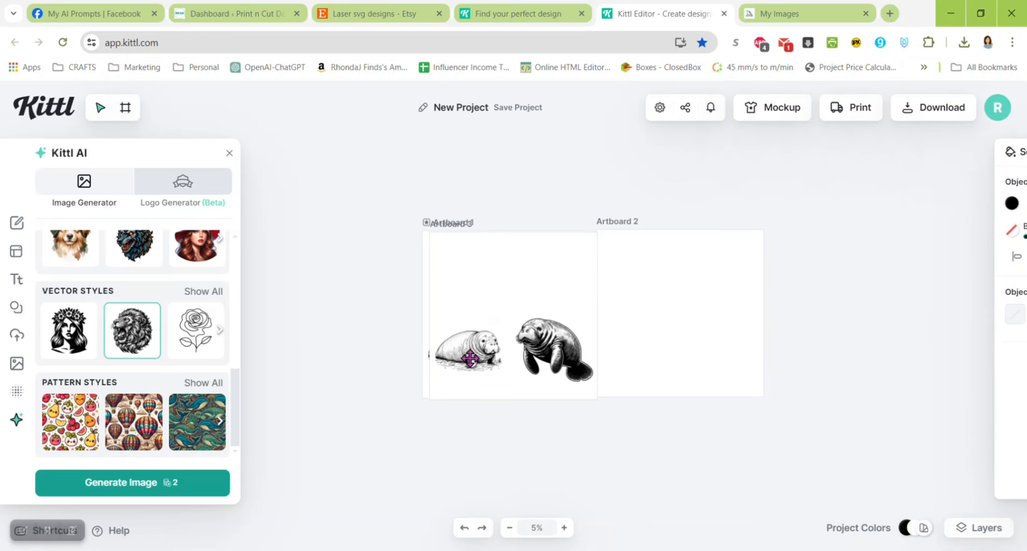
click(475, 333)
key(Delete)
drag(466, 221, 287, 220)
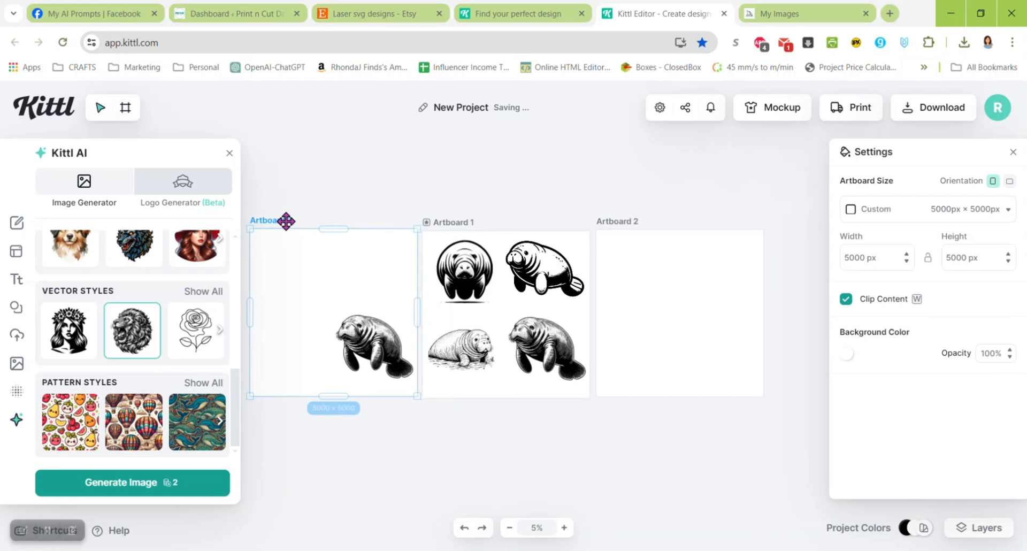
Enlarge the Vintage Drawing manatee in Artboard 3 so it nearly spans the artboard's width
drag(353, 345, 303, 279)
drag(346, 309, 401, 376)
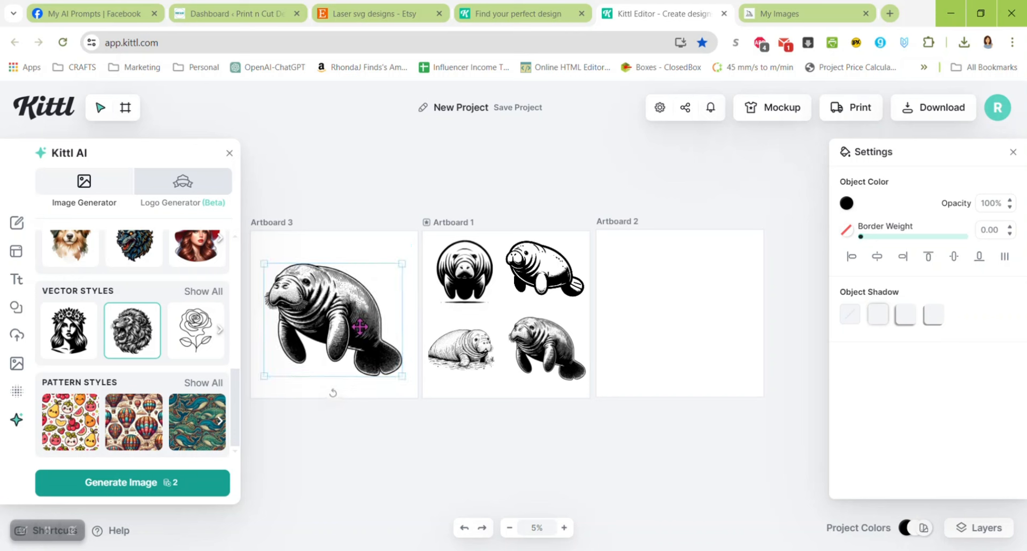
Duplicate the empty Artboard 2 and place the copy directly below Artboard 1
click(656, 306)
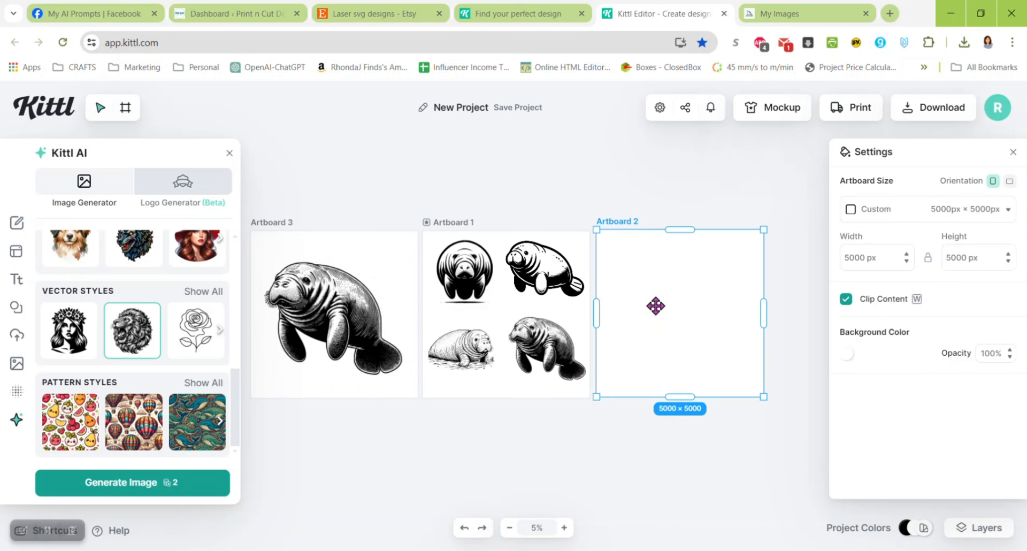
key(ctrl+v)
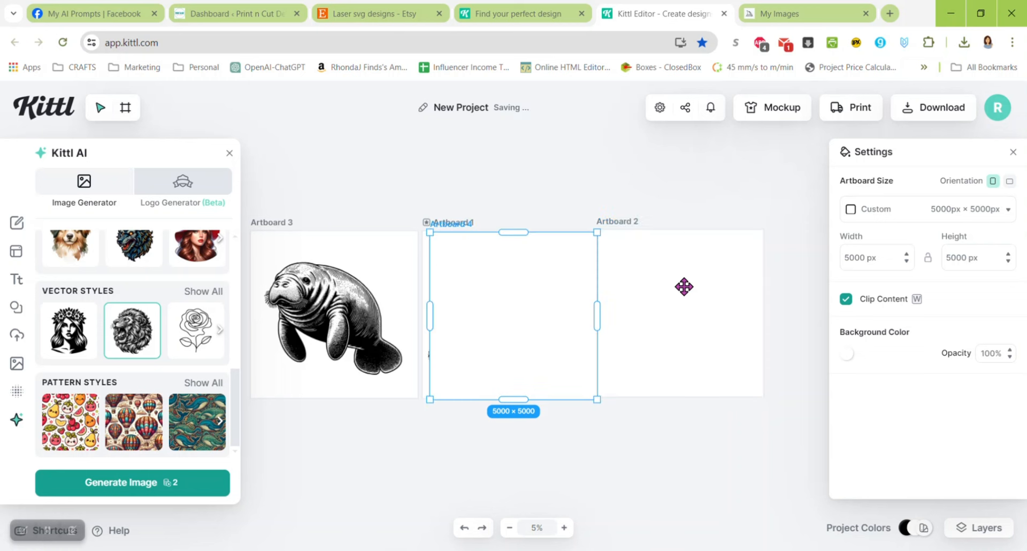
drag(503, 299, 494, 470)
click(705, 423)
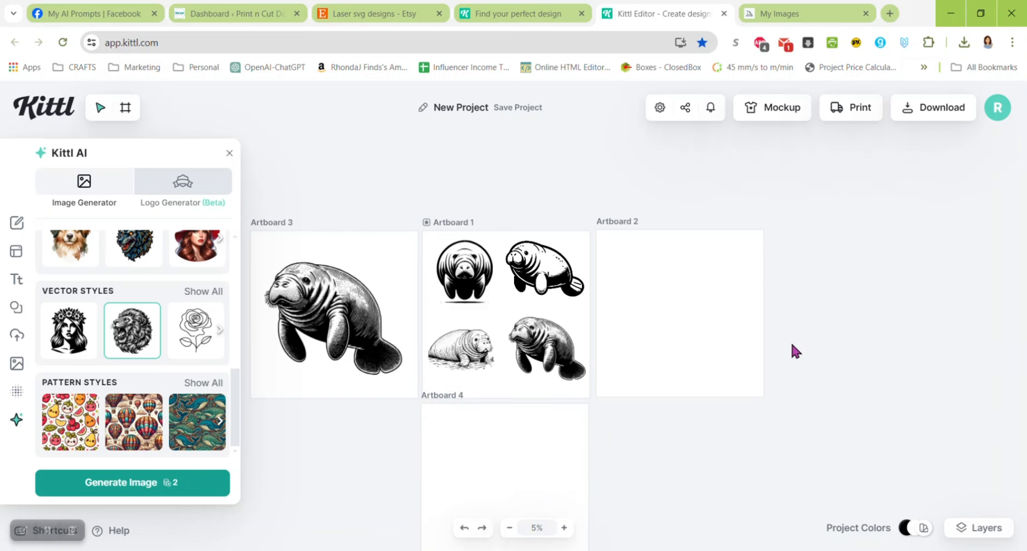
Delete the Vintage Drawing manatee from Artboard 1 and move the octopus-style manatee to Artboard 4, enlarged and centred
scroll(791, 345, down, 3)
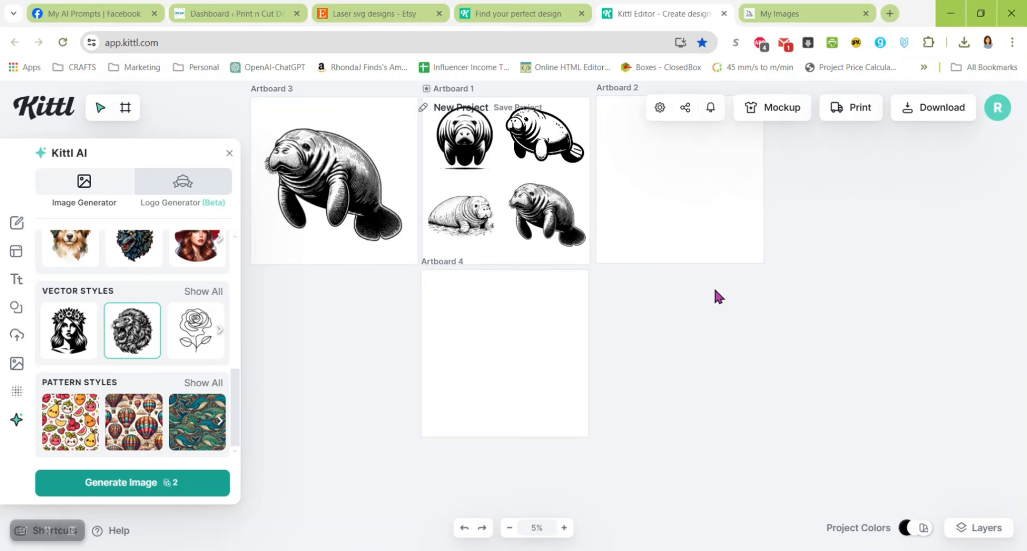
click(544, 207)
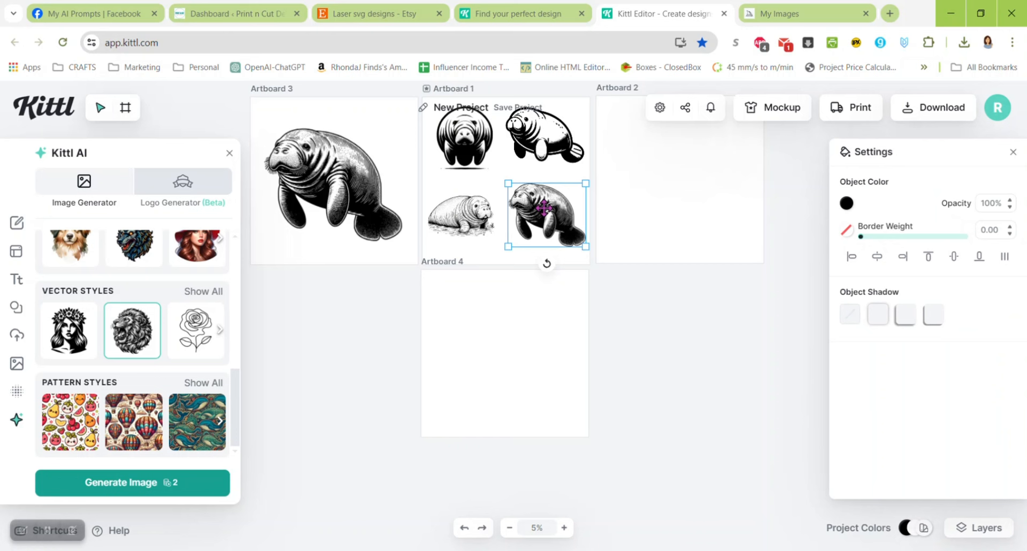
key(Delete)
drag(466, 203, 474, 305)
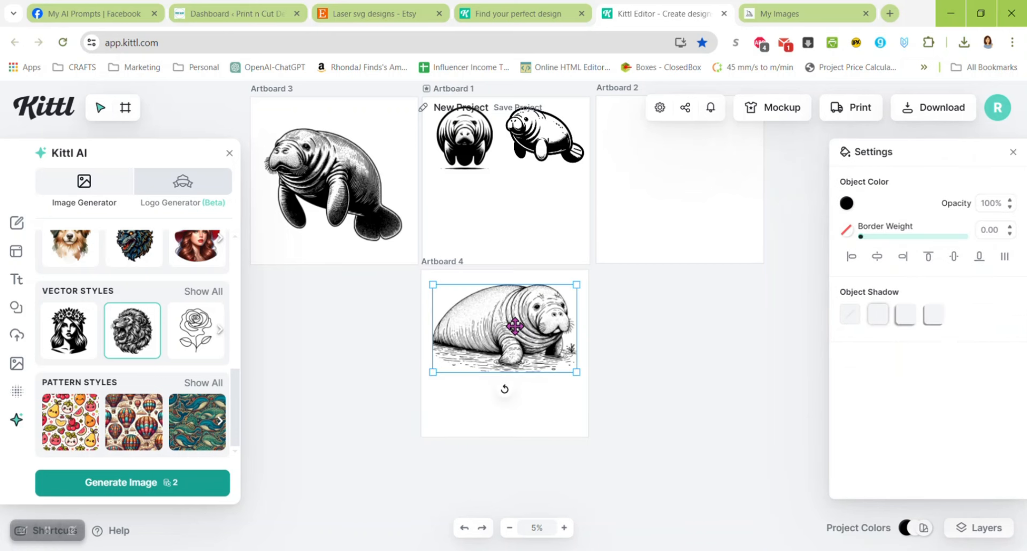
drag(515, 326, 515, 351)
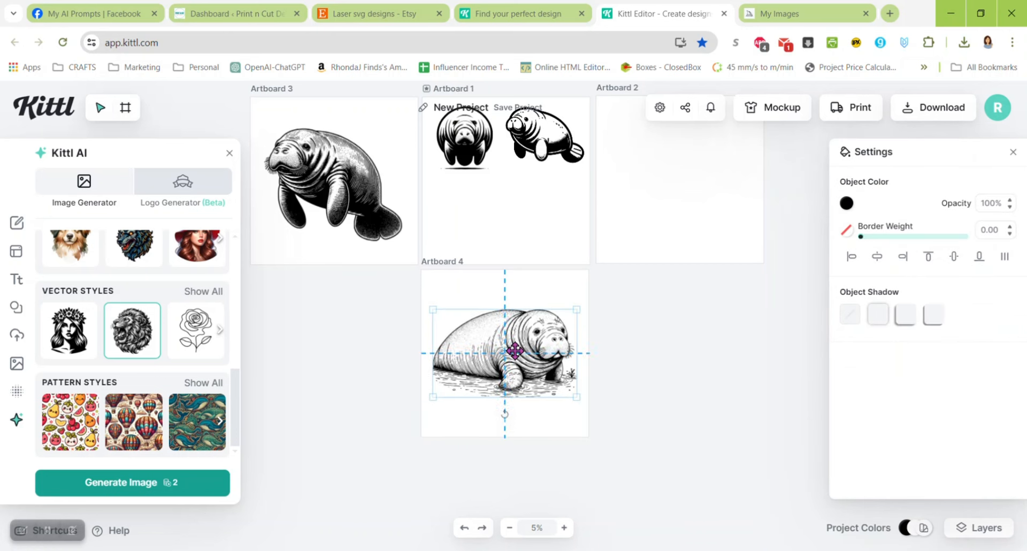
Move the side-view manatee from Artboard 1 to Artboard 2 and enlarge it to nearly span the artboard's width
drag(546, 128, 678, 162)
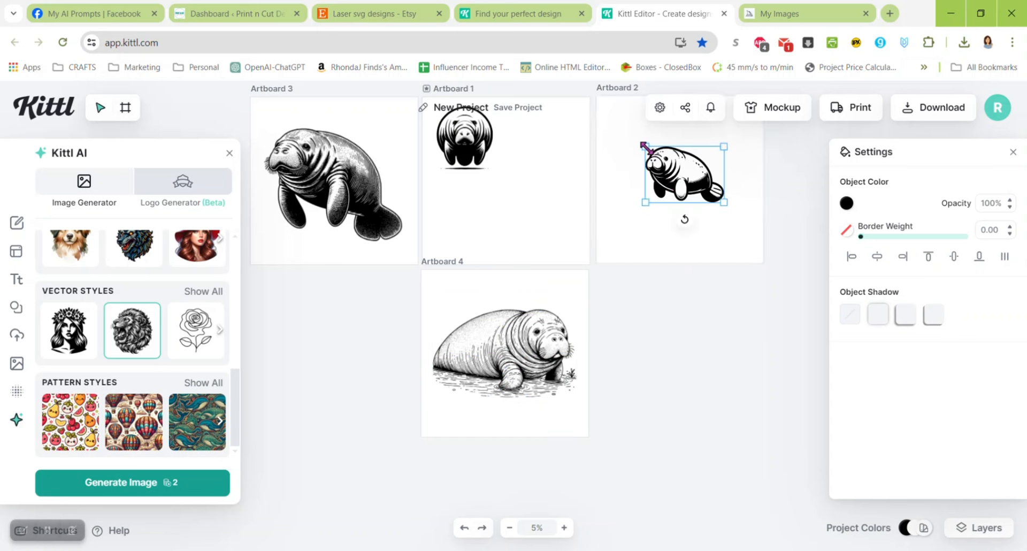
drag(620, 132, 610, 123)
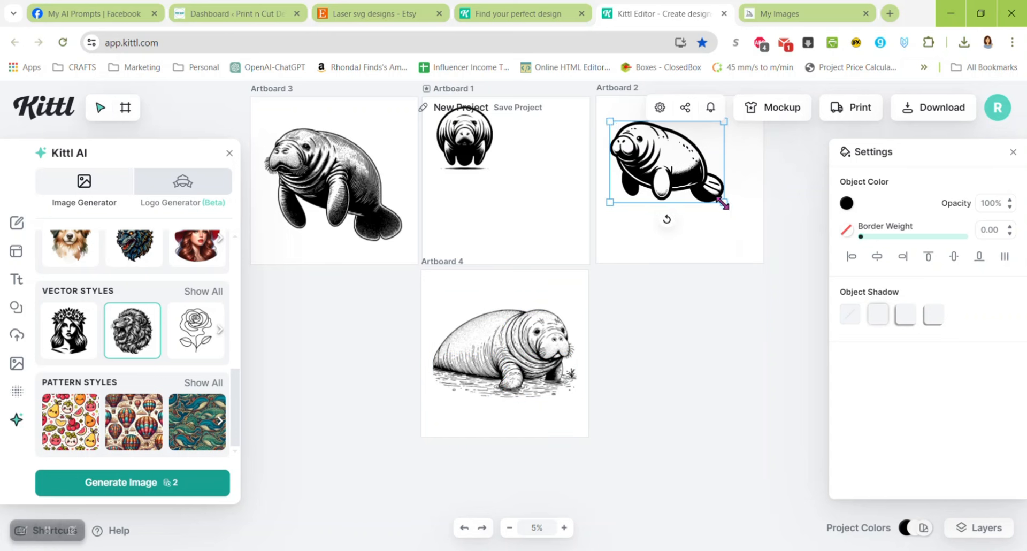
drag(723, 204, 738, 226)
Enlarge the front-facing manatee in Artboard 1 and centre it on the artboard
drag(462, 139, 502, 184)
drag(471, 144, 449, 125)
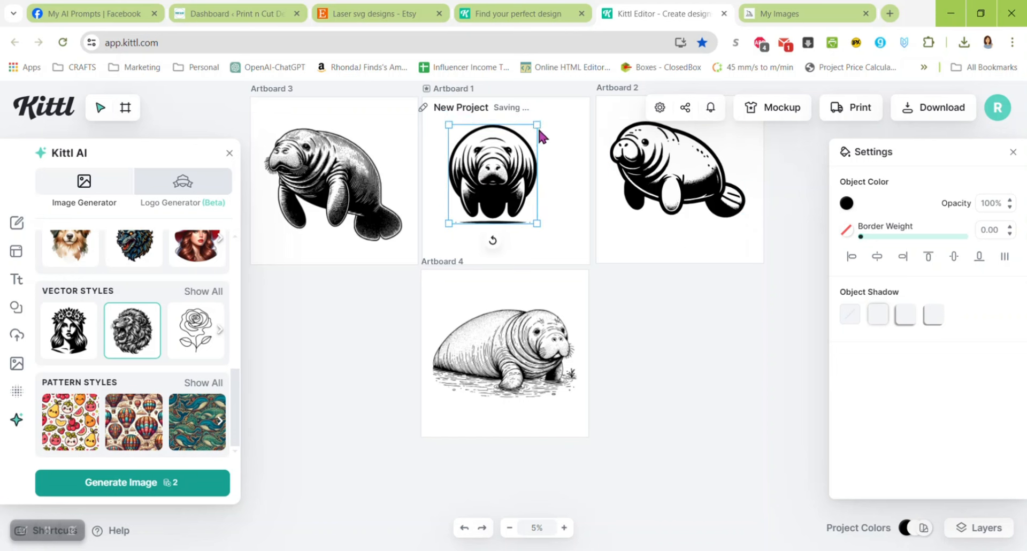
drag(537, 124, 560, 121)
click(504, 162)
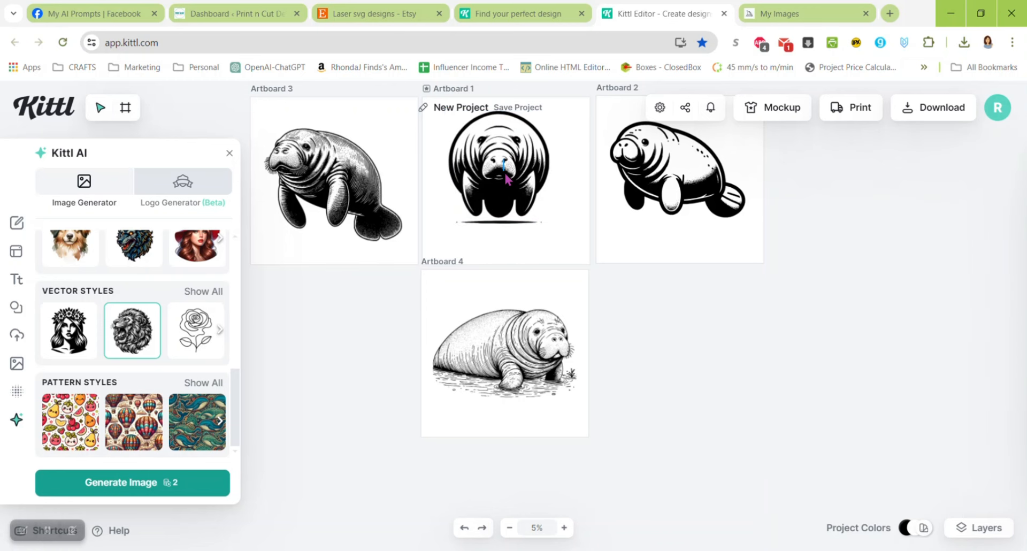
drag(497, 186, 500, 198)
click(621, 311)
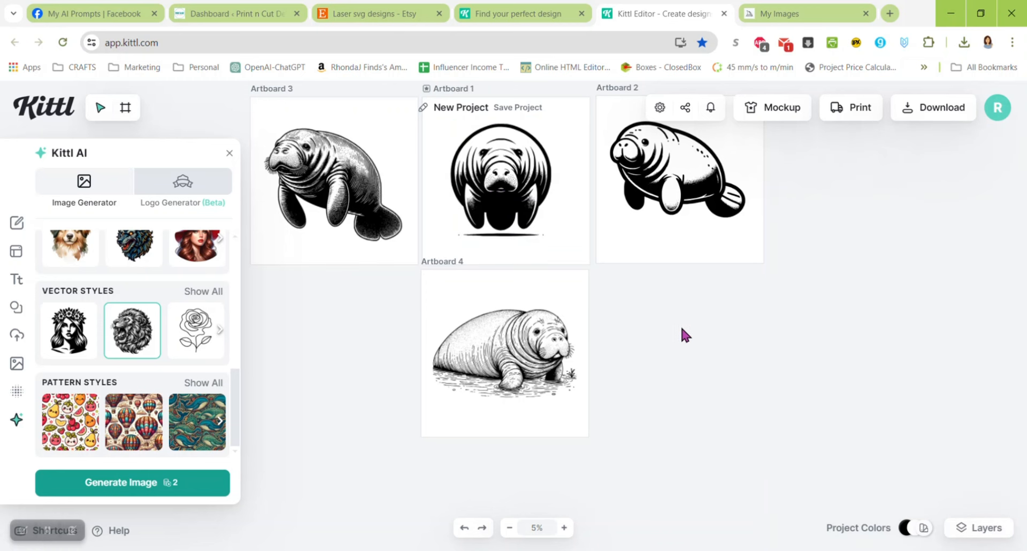
Download all four artboards as SVG at 5000 × 5000 px and 300 DPI, with background removal and quality optimization enabled
scroll(690, 337, up, 3)
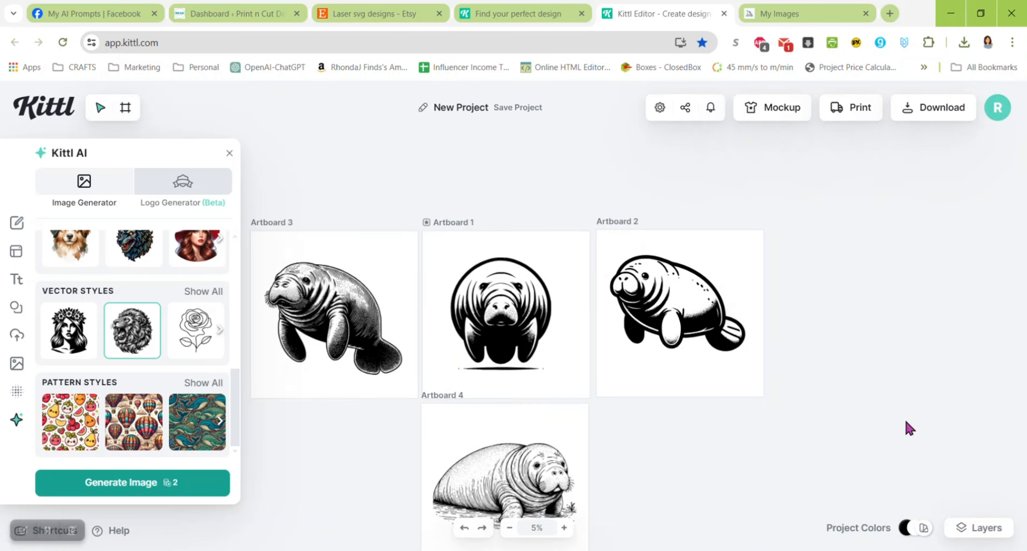
click(933, 110)
click(772, 202)
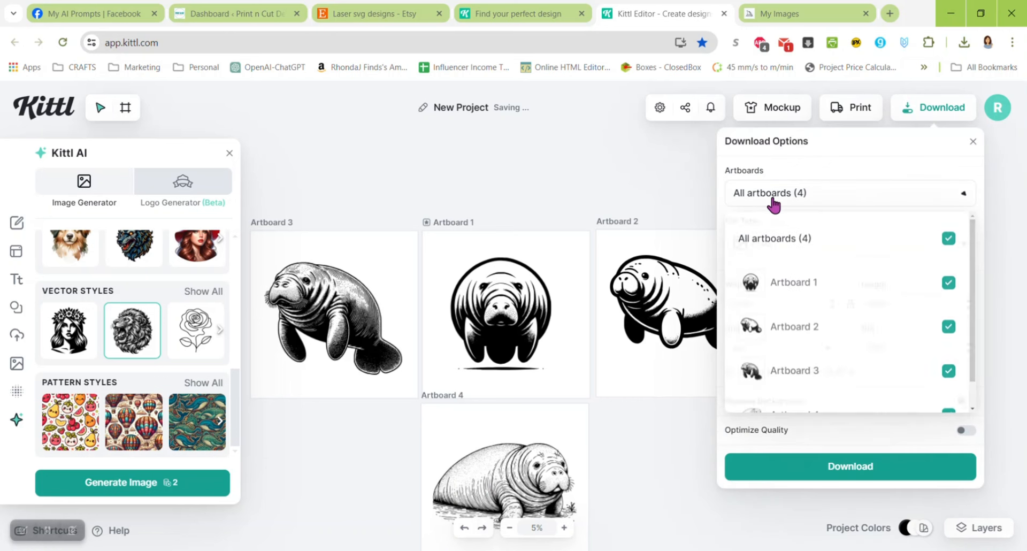
click(810, 227)
click(794, 246)
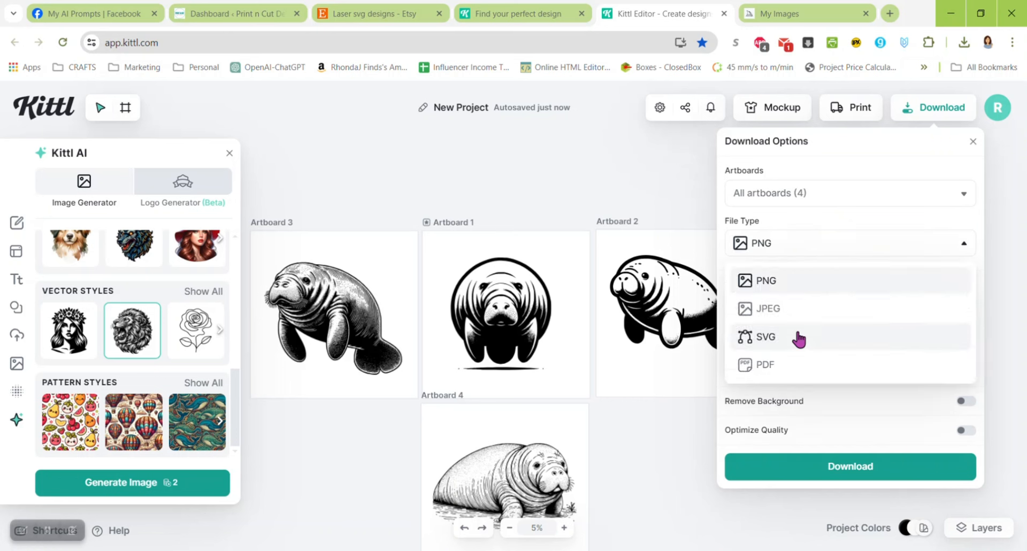
click(800, 338)
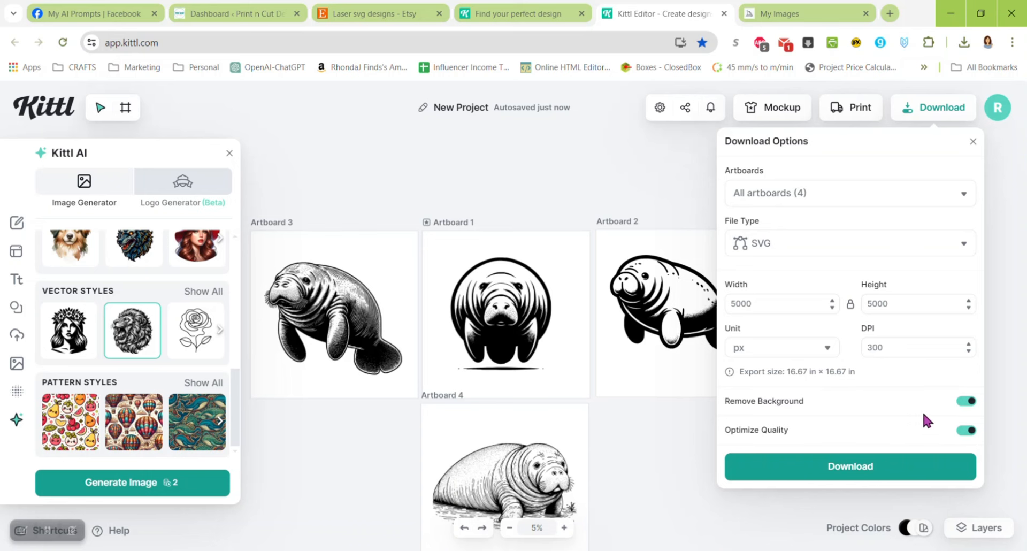
click(850, 470)
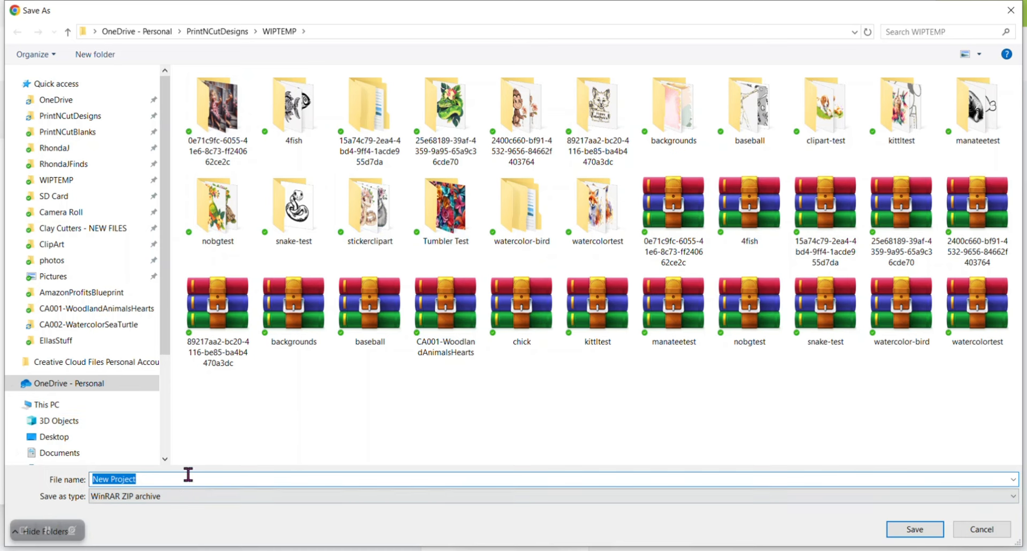
Save the downloaded ZIP archive as manatees3 in the WIPTEMP folder
text(man)
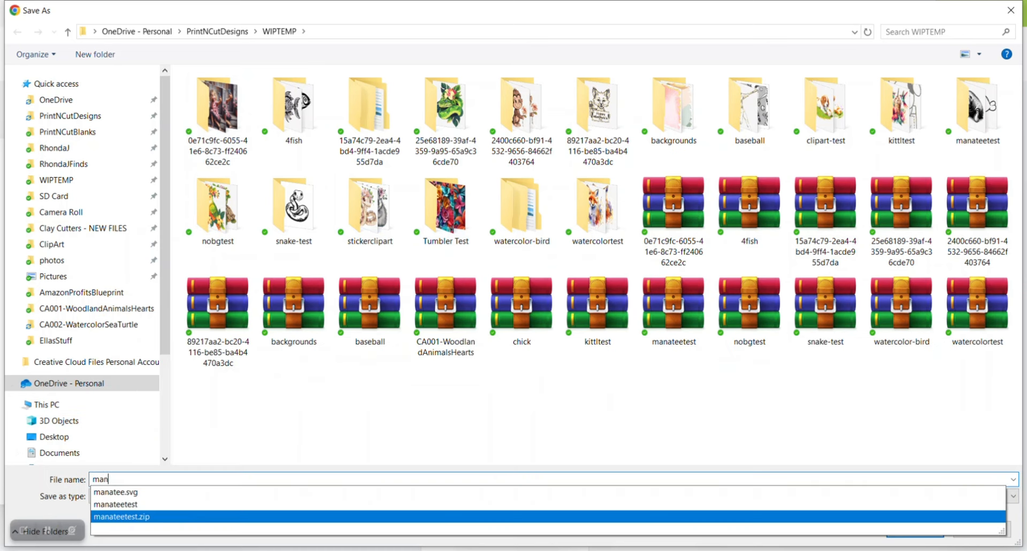
text(atee)
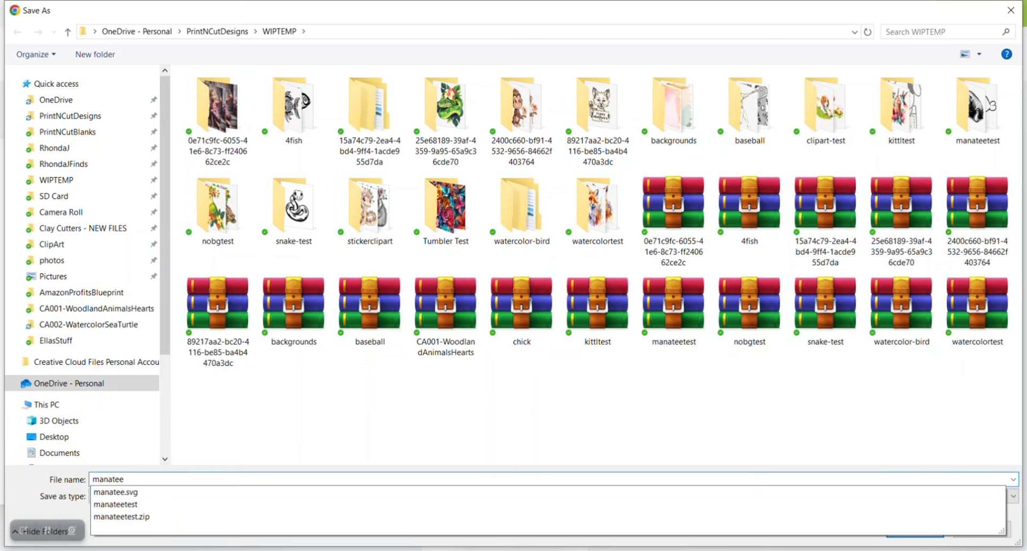
text(s3)
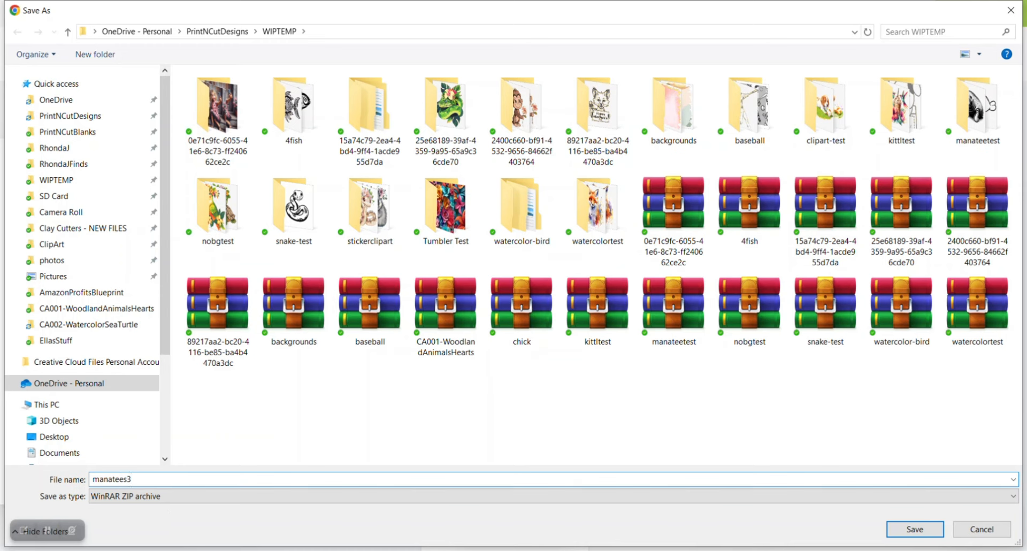
key(Return)
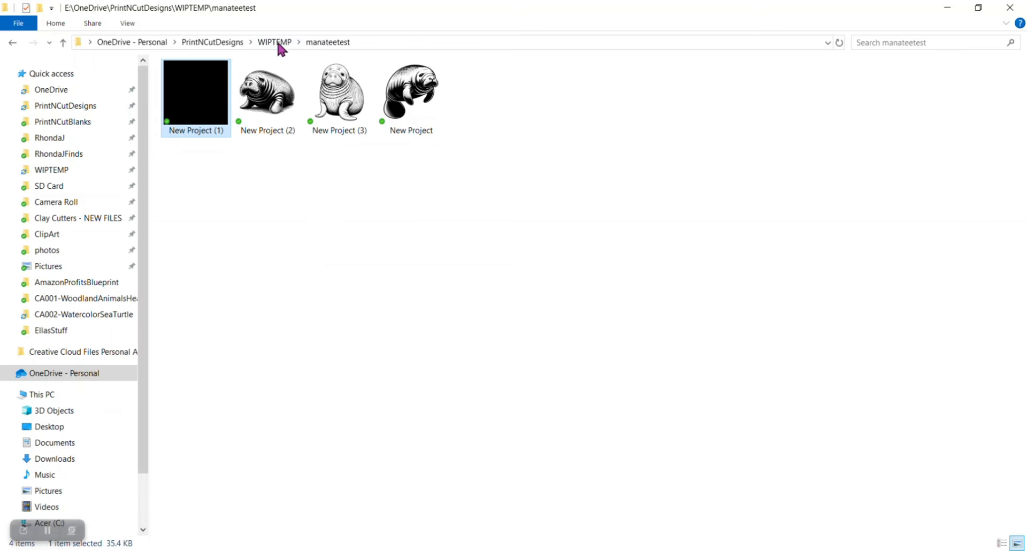
In File Explorer, extract the manatees3 archive in WIPTEMP into its own folder and open that folder
click(275, 41)
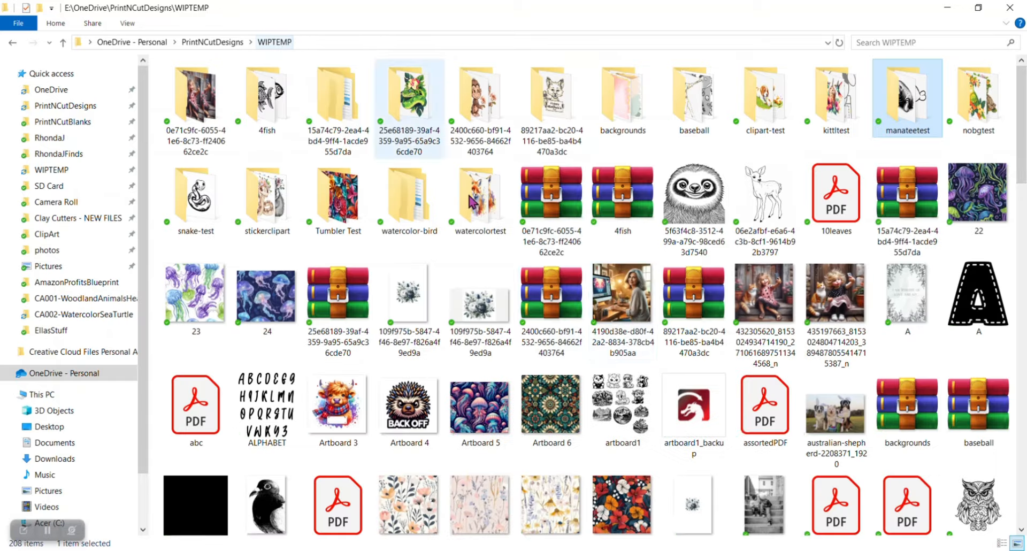
scroll(621, 241, down, 5)
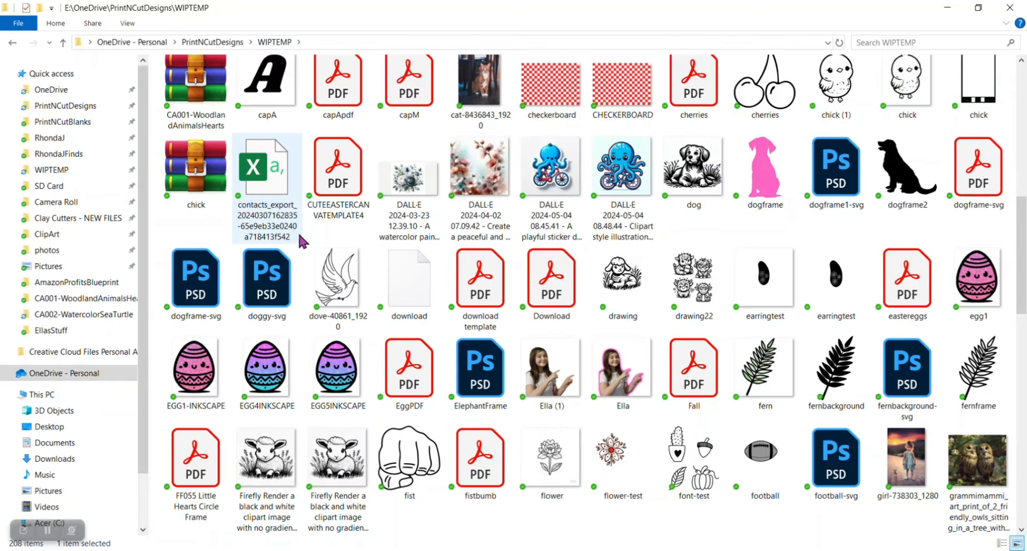
scroll(303, 241, down, 3)
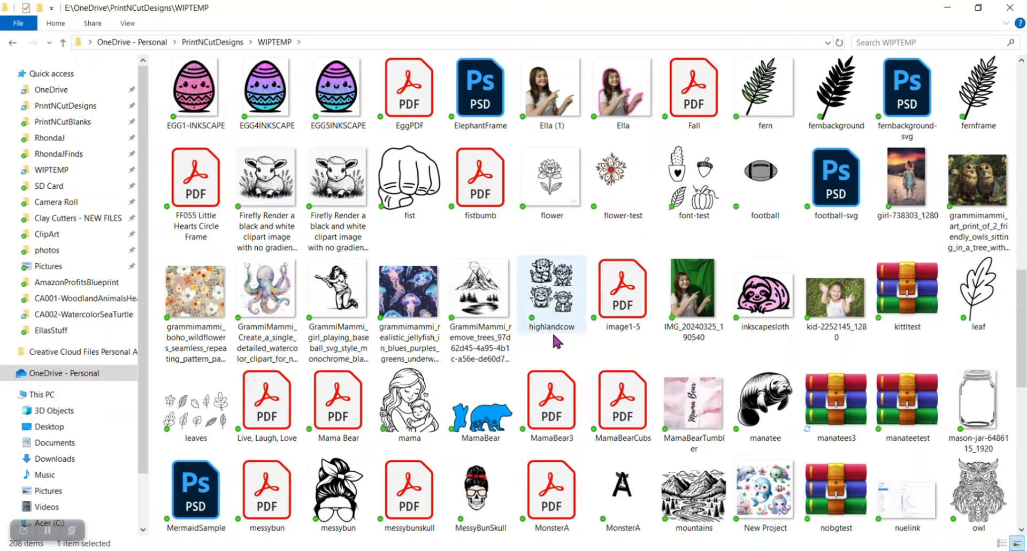
right_click(832, 411)
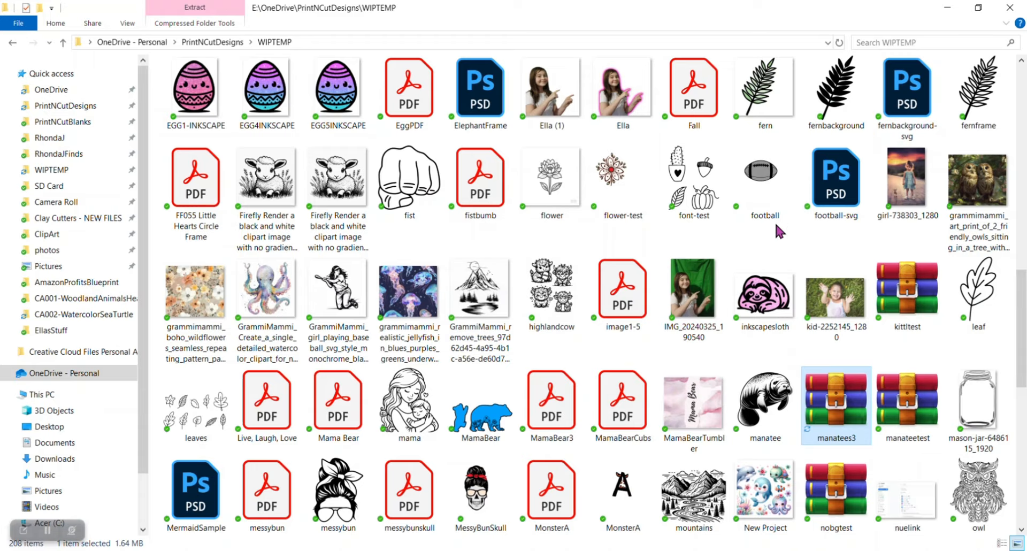
scroll(779, 230, up, 8)
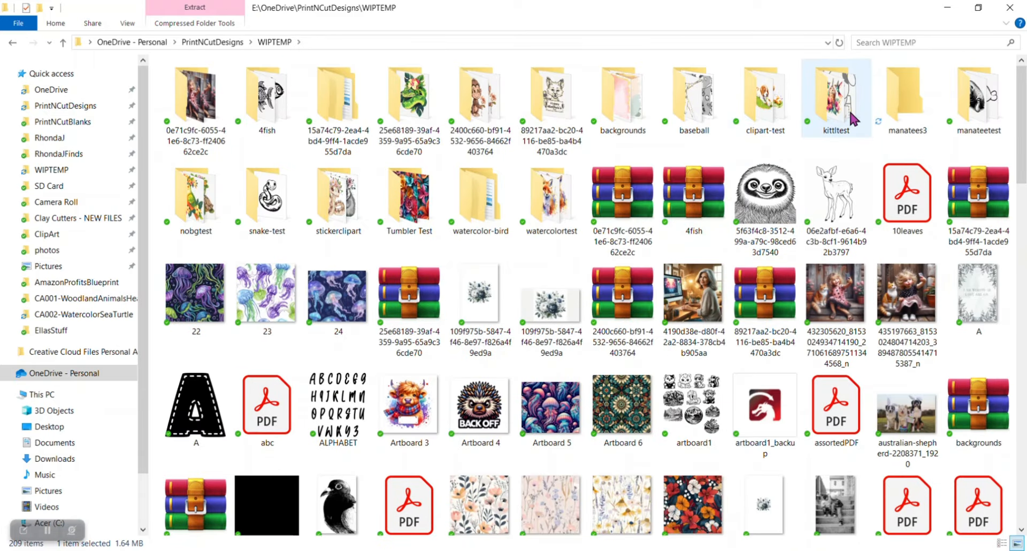
double_click(908, 101)
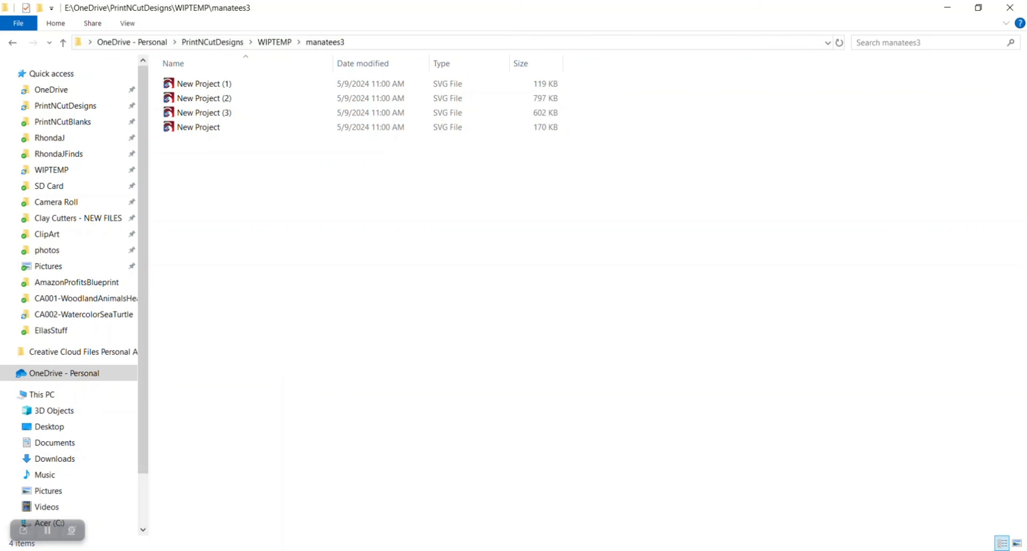
Minimize the text editor, switch to LightBurn and delete both existing pairs of manatee earring designs from the workspace
key(alt+Tab)
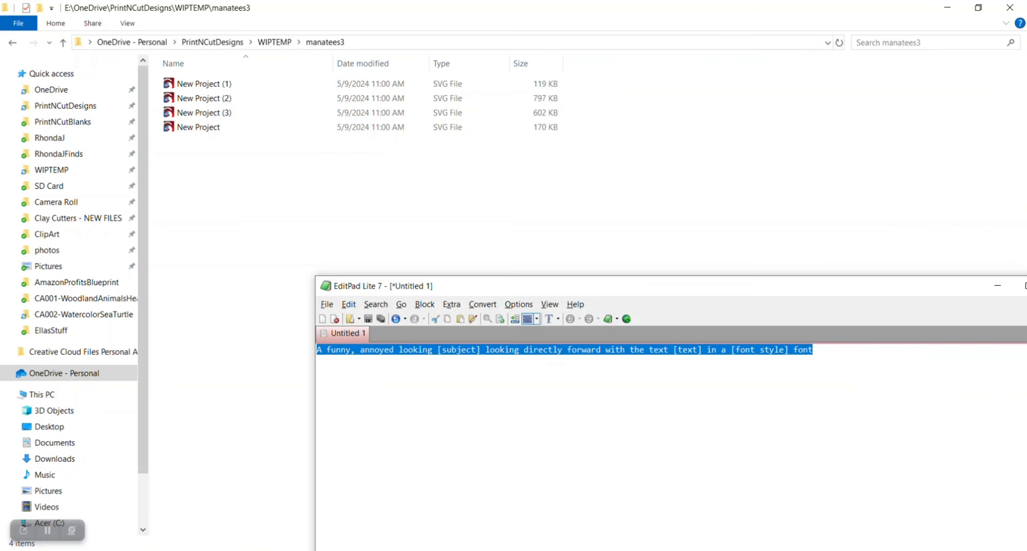
click(995, 288)
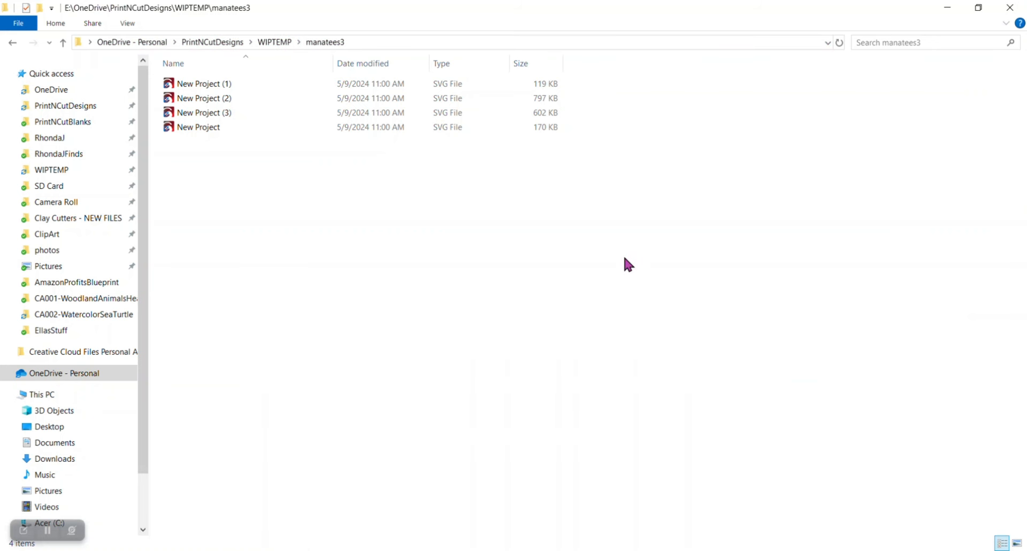
key(alt+Tab)
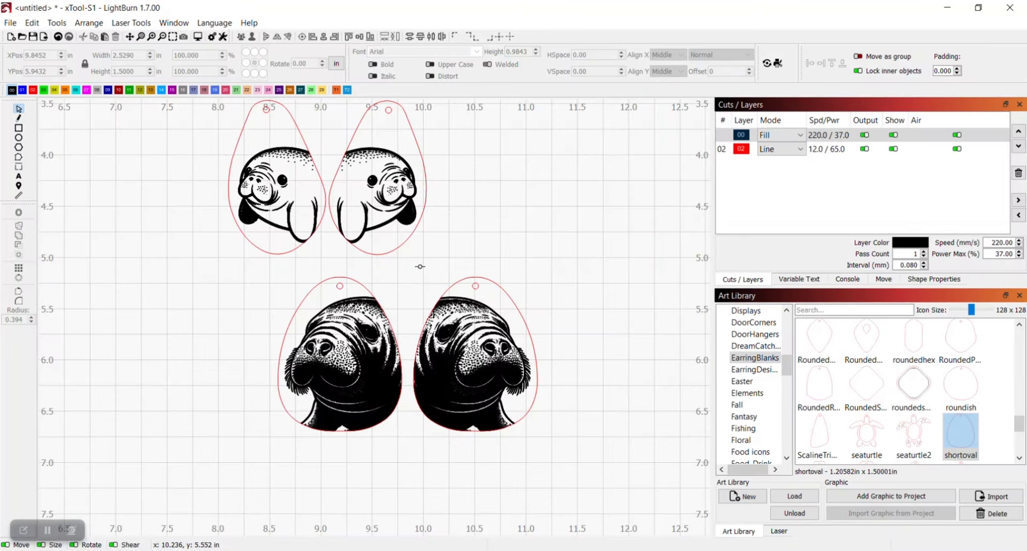
scroll(164, 187, down, 2)
drag(195, 234, 508, 247)
scroll(427, 244, down, 2)
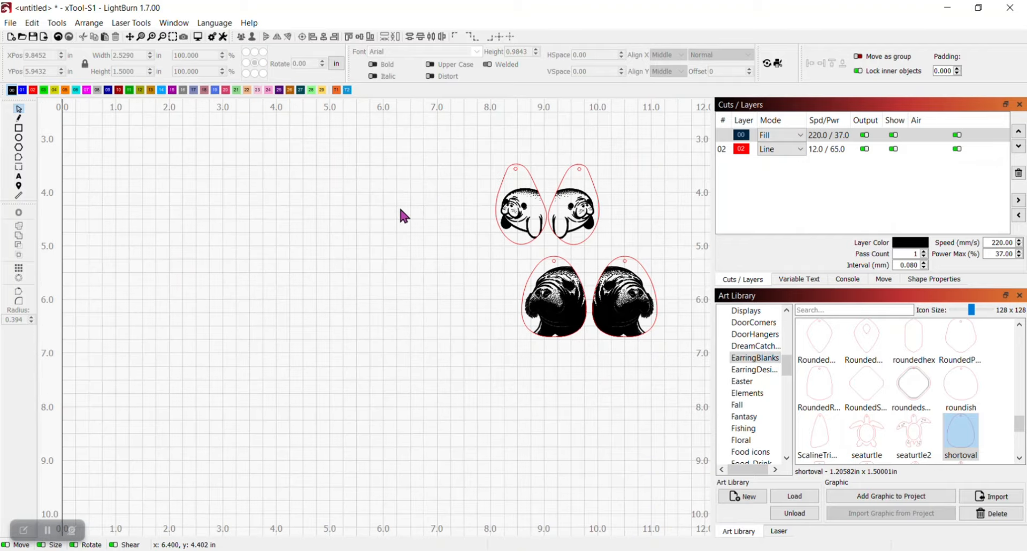
drag(434, 141, 682, 409)
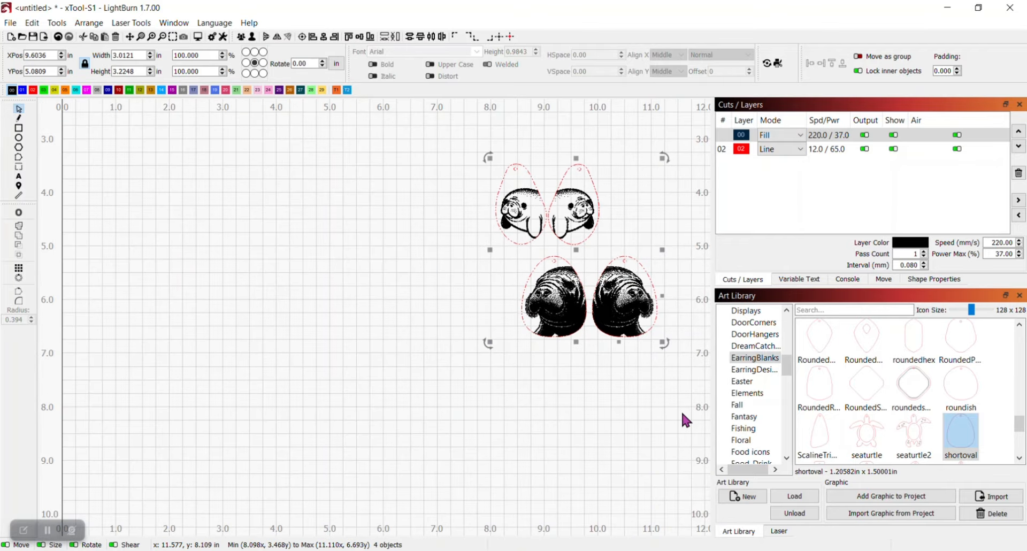
key(Delete)
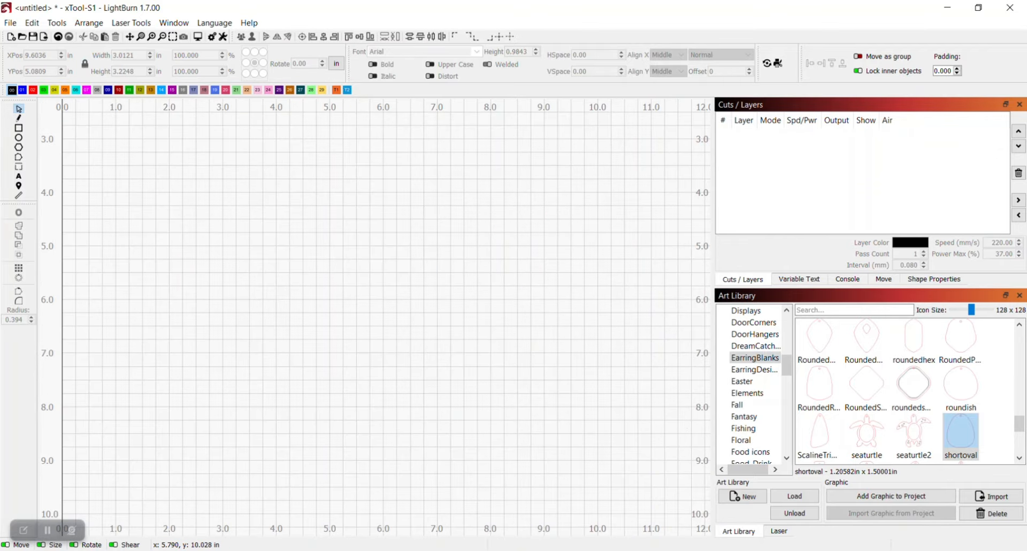
Import the New Project (1) SVG from WIPTEMP's manatees3 folder, showing the files as extra large icons
click(10, 23)
click(32, 102)
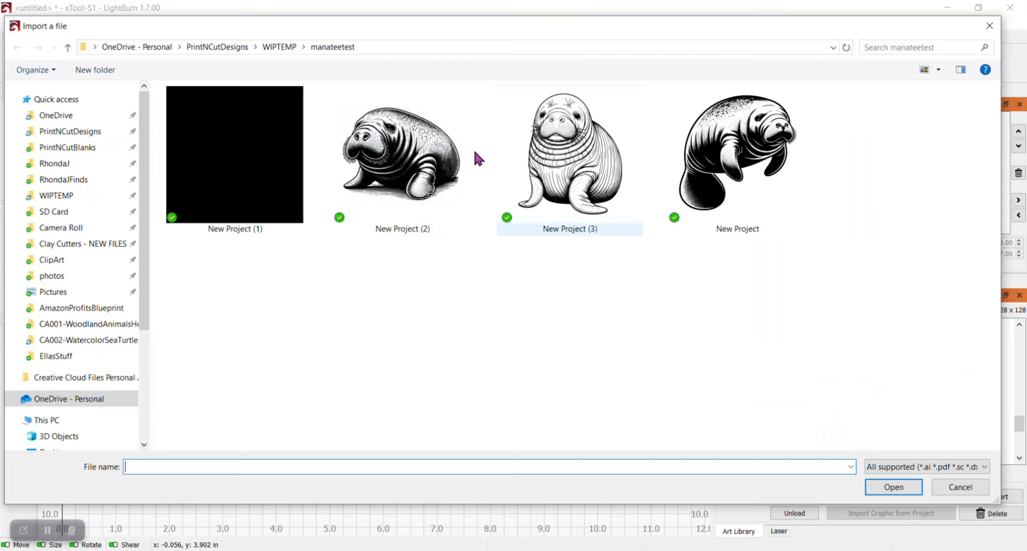
click(273, 46)
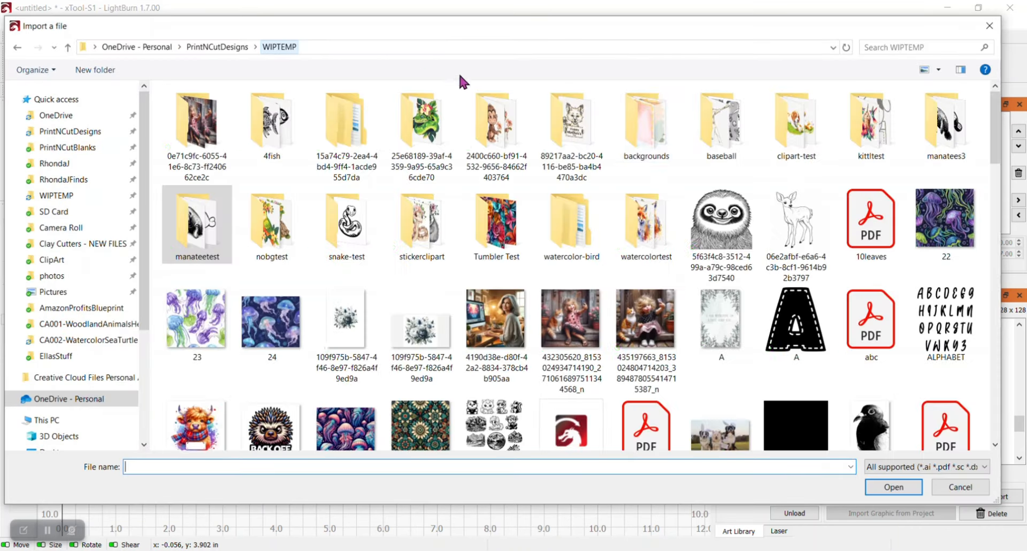
double_click(956, 140)
right_click(425, 213)
mouse_move(438, 220)
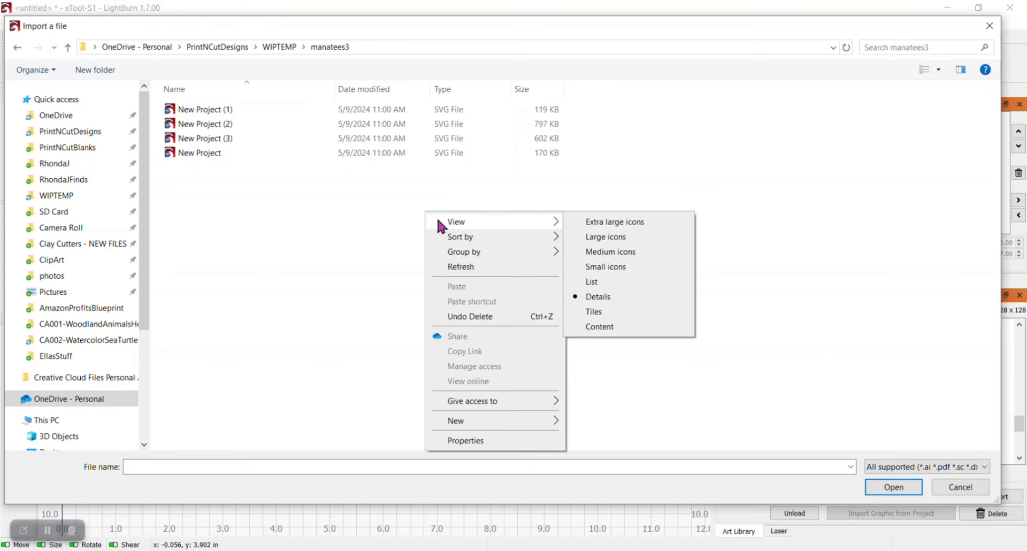
click(627, 224)
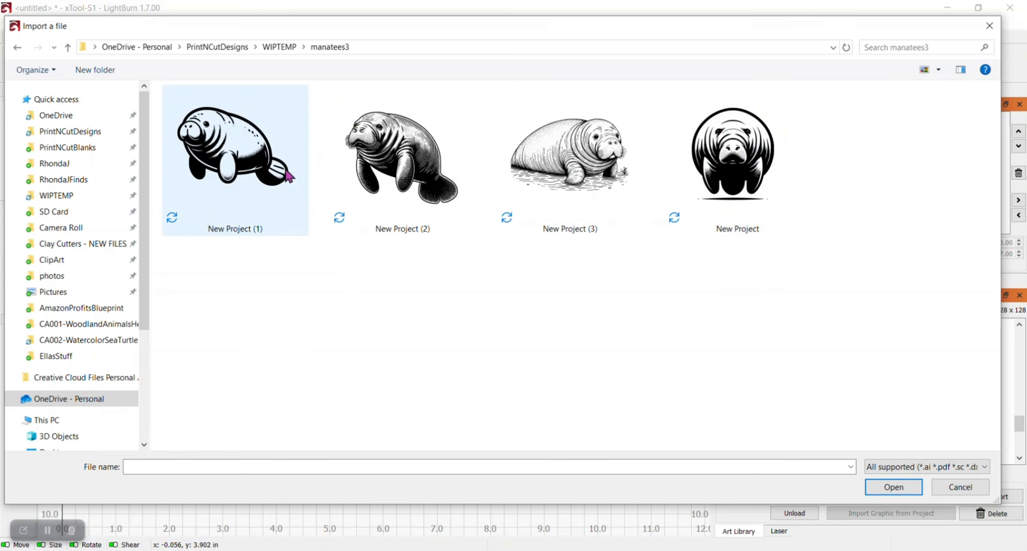
double_click(224, 164)
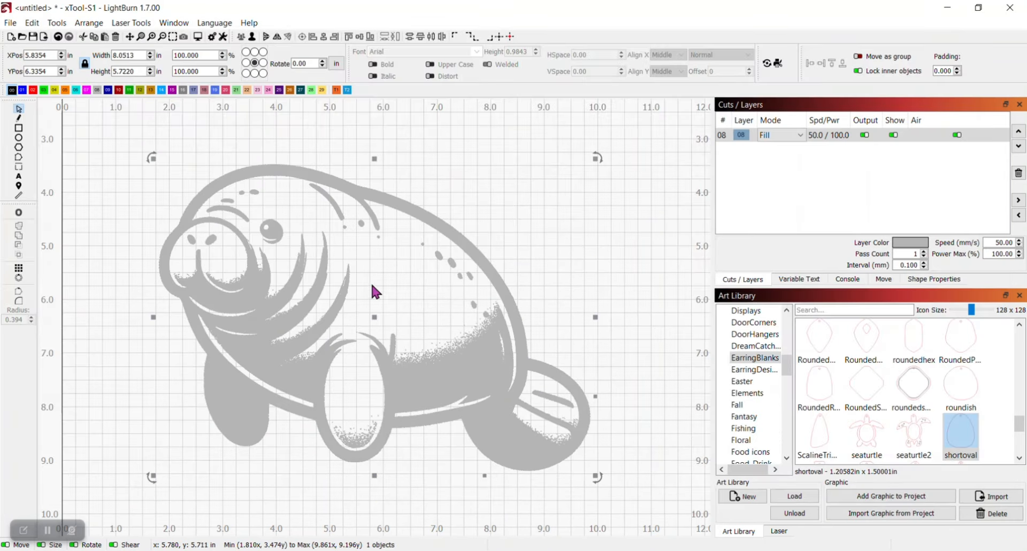
Assign the imported manatee to layer 00, shrink it to about 2.36 in wide and move it near the workspace centre
drag(404, 367, 447, 360)
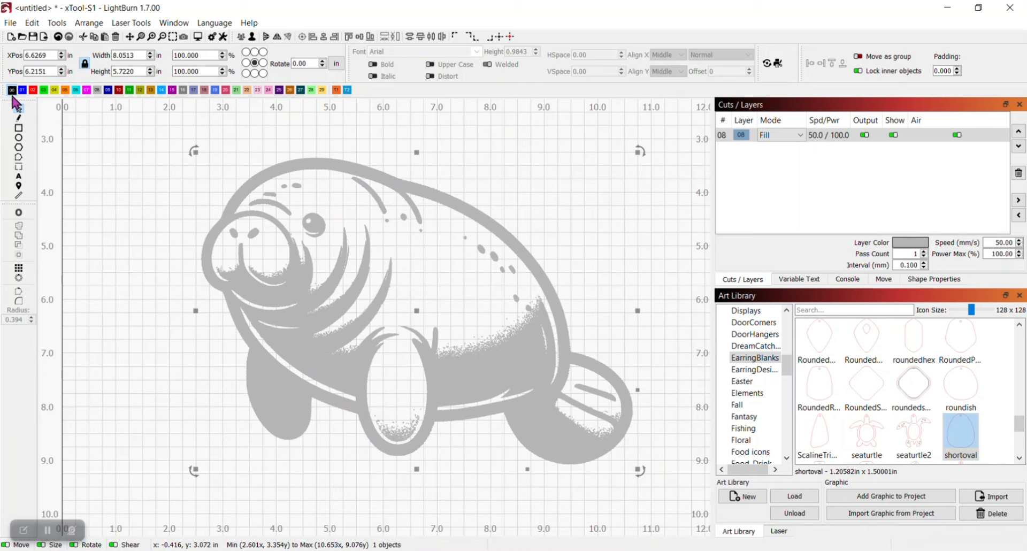
click(12, 89)
drag(638, 469, 274, 235)
drag(217, 175, 422, 240)
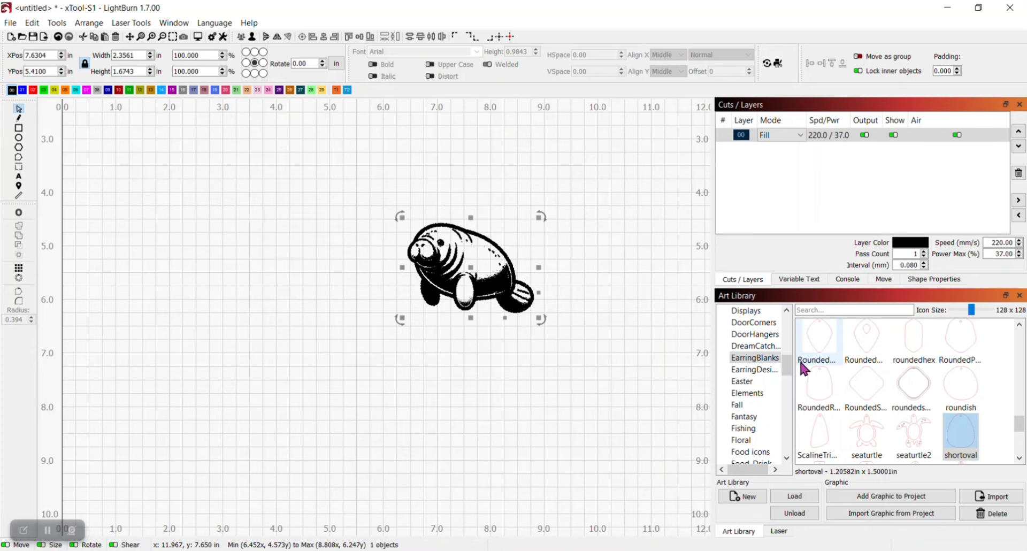
Add the roundish earring blank from the art library's EarringBlanks collection to the workspace
drag(790, 375, 786, 369)
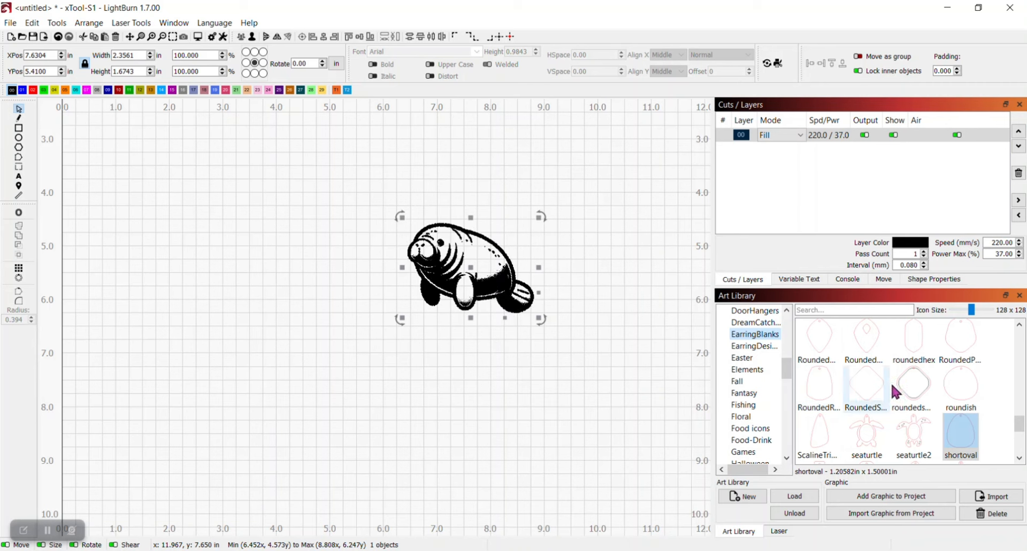
double_click(968, 386)
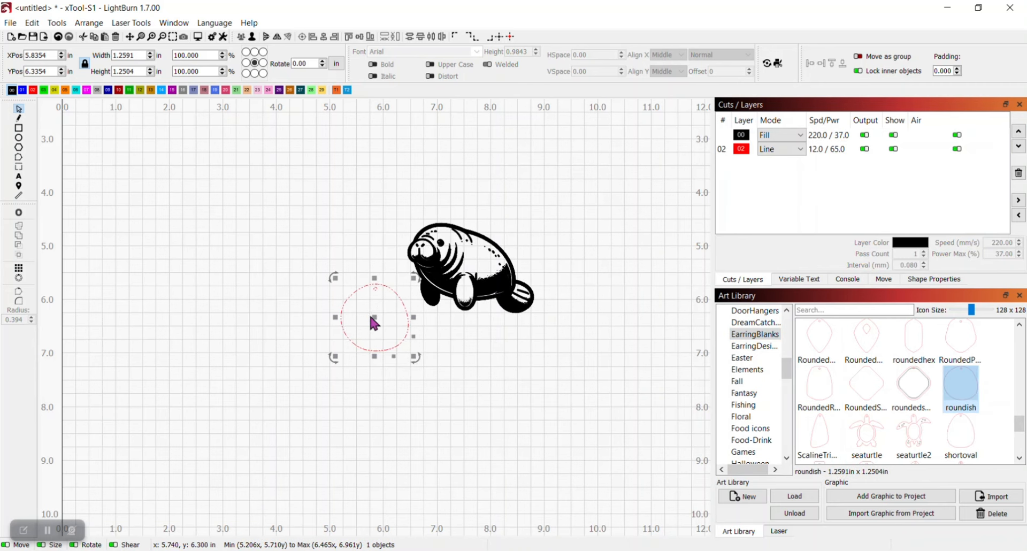
Place the roundish blank left of the manatee, then move the manatee onto it and shrink it to about 1.6 in wide
drag(372, 317, 341, 265)
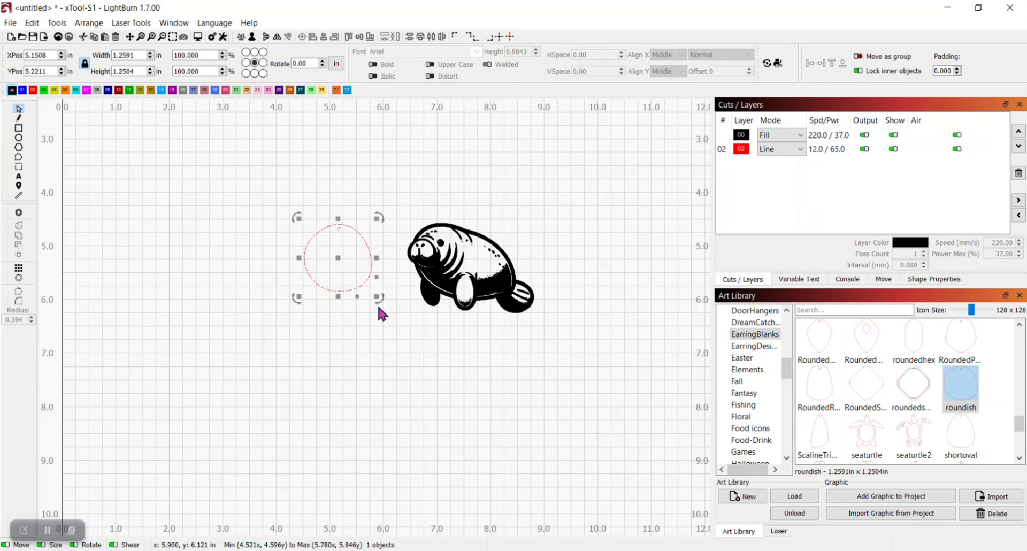
scroll(377, 304, up, 4)
drag(405, 276, 407, 297)
drag(498, 245, 293, 285)
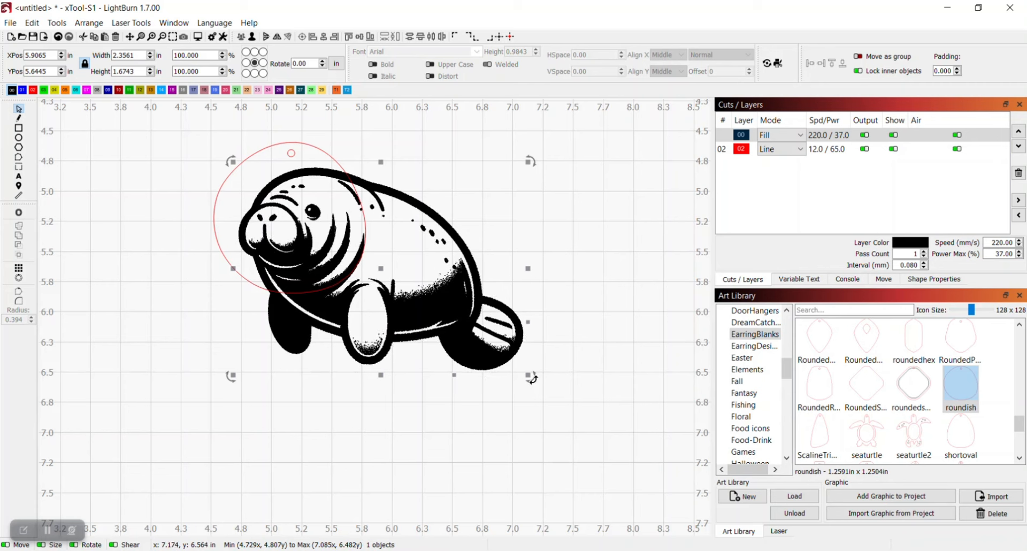
drag(530, 375, 428, 315)
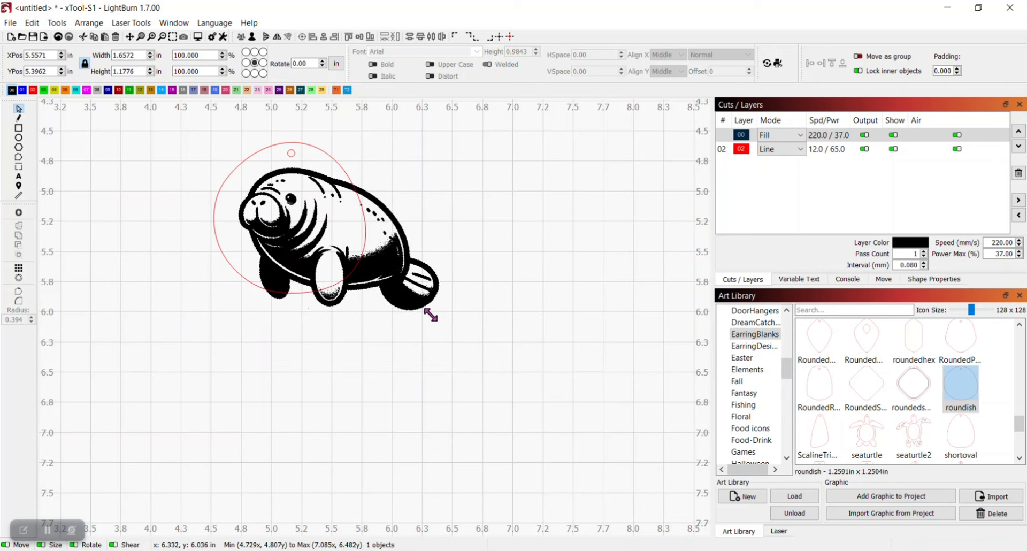
drag(382, 265, 369, 252)
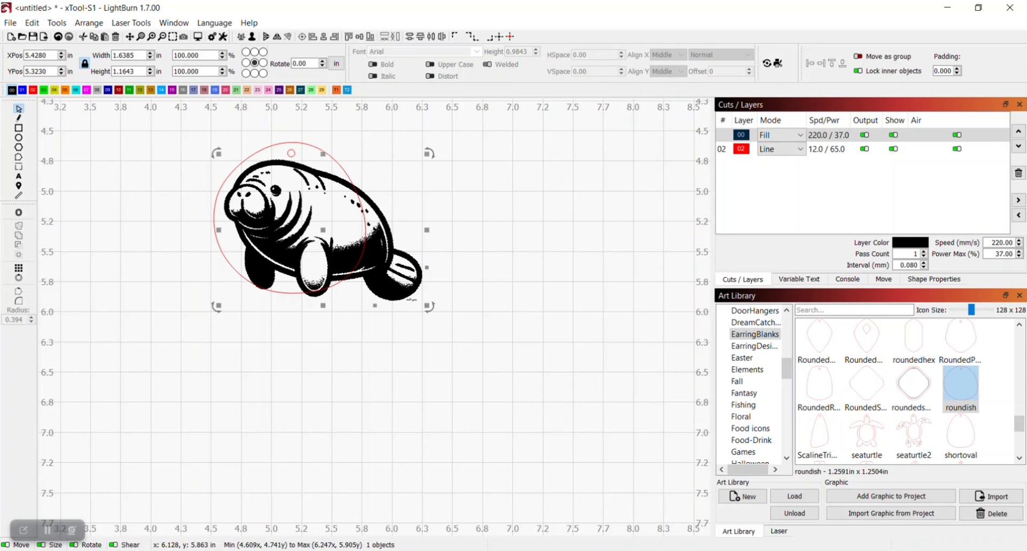
drag(427, 306, 420, 301)
drag(331, 233, 326, 234)
Crop the manatee to the roundish blank's outline with a Boolean intersection of the two shapes
click(325, 153)
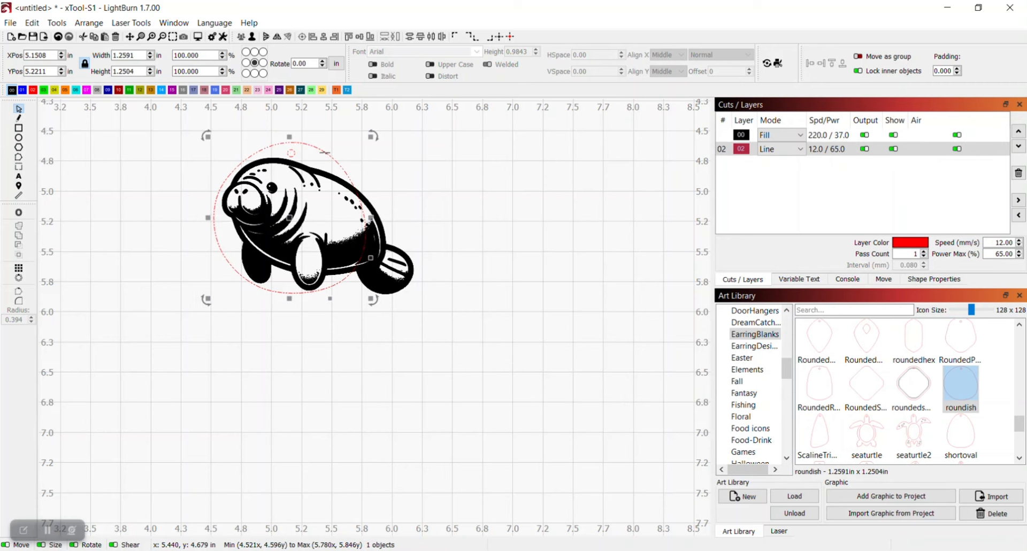
shift+click(378, 219)
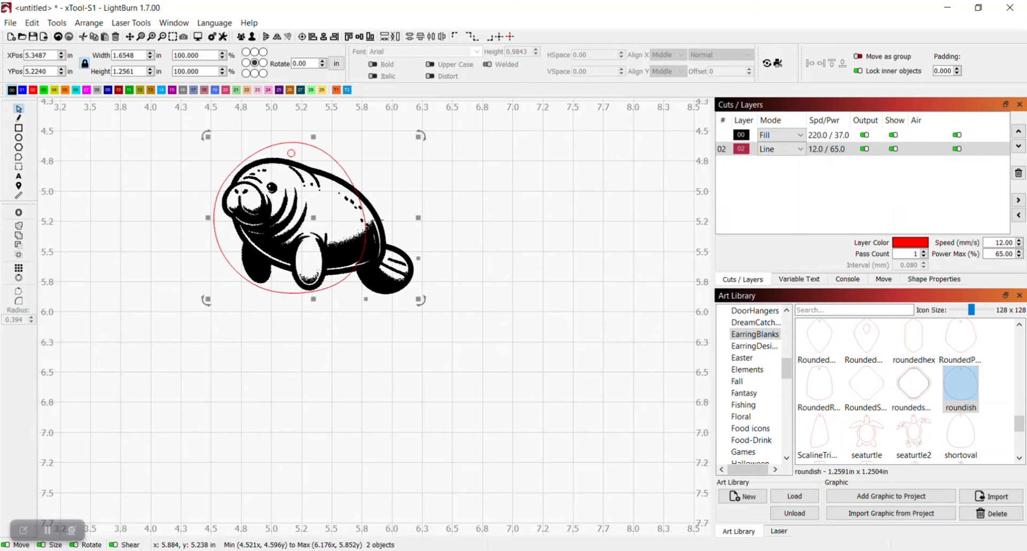
key(ctrl+b)
click(564, 135)
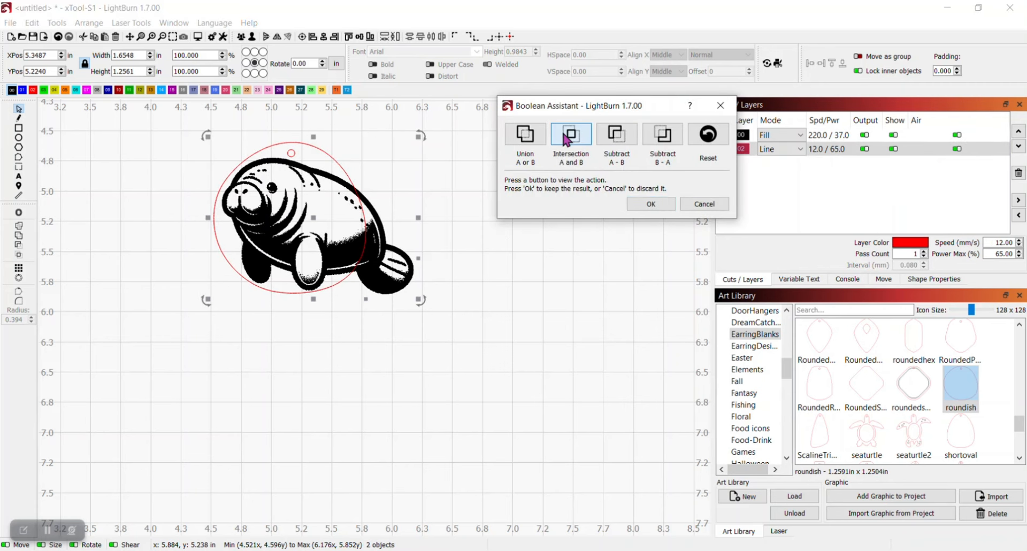
click(649, 205)
click(449, 242)
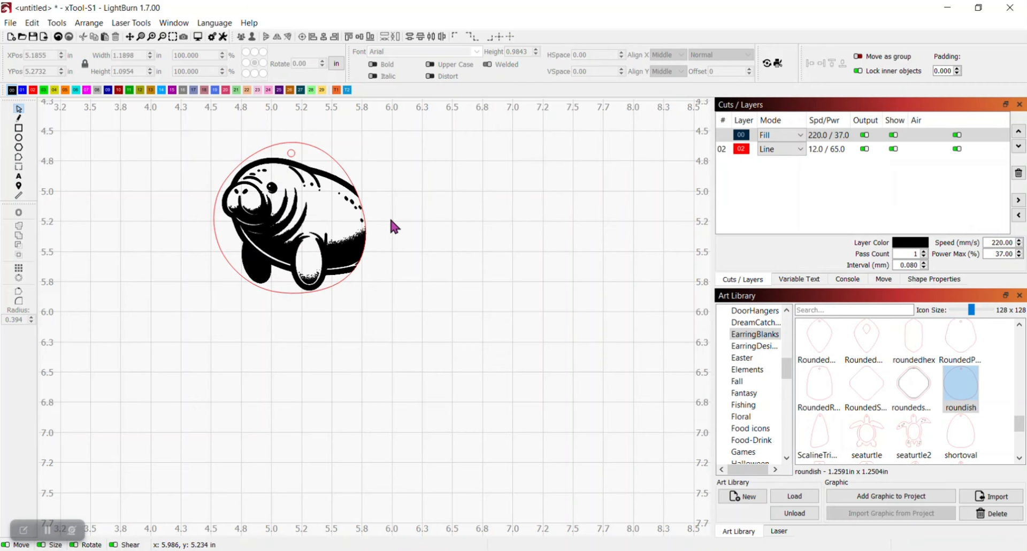
Duplicate the cropped manatee earring, place the copy to its right and mirror it horizontally
scroll(391, 218, down, 1)
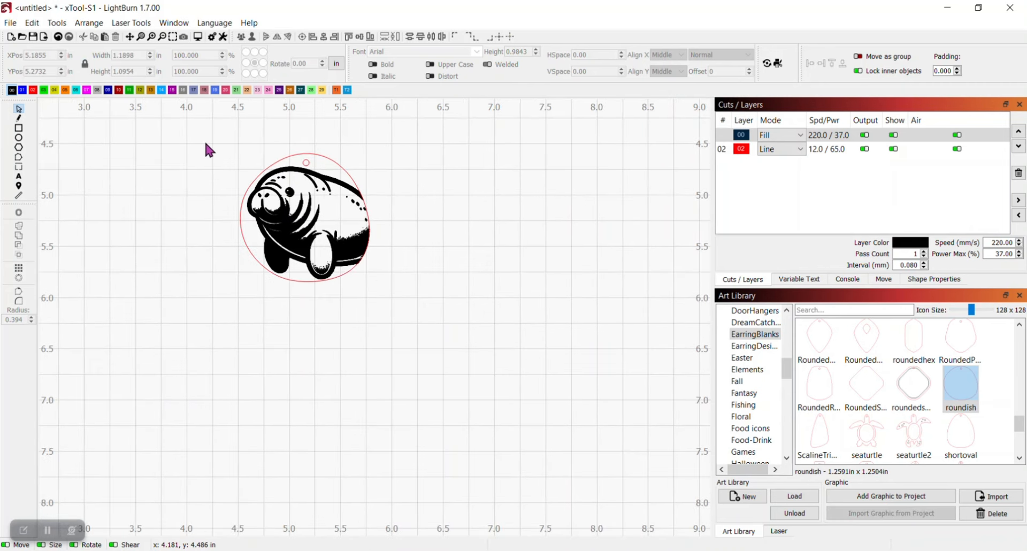
drag(206, 144, 409, 295)
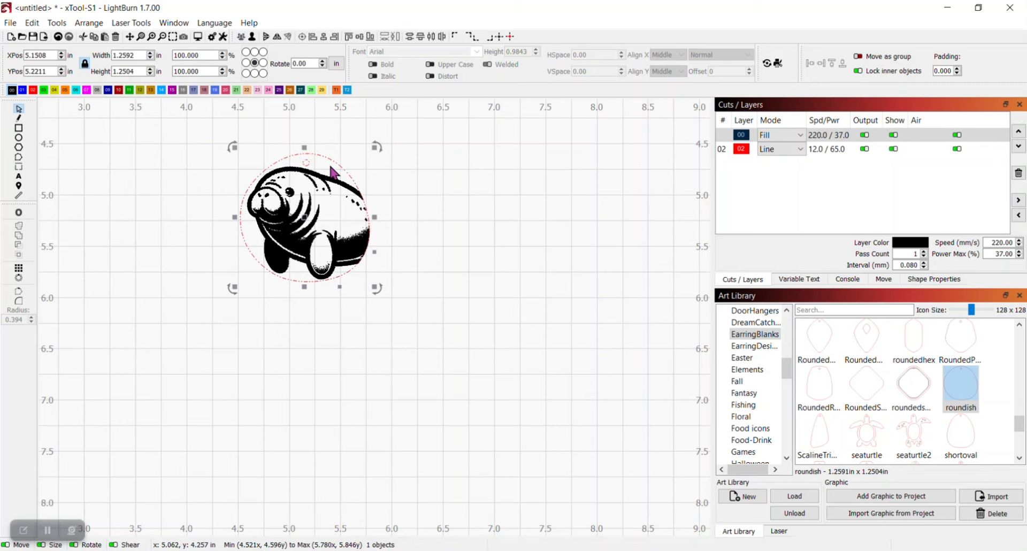
key(ctrl+d)
drag(307, 213, 447, 218)
click(277, 37)
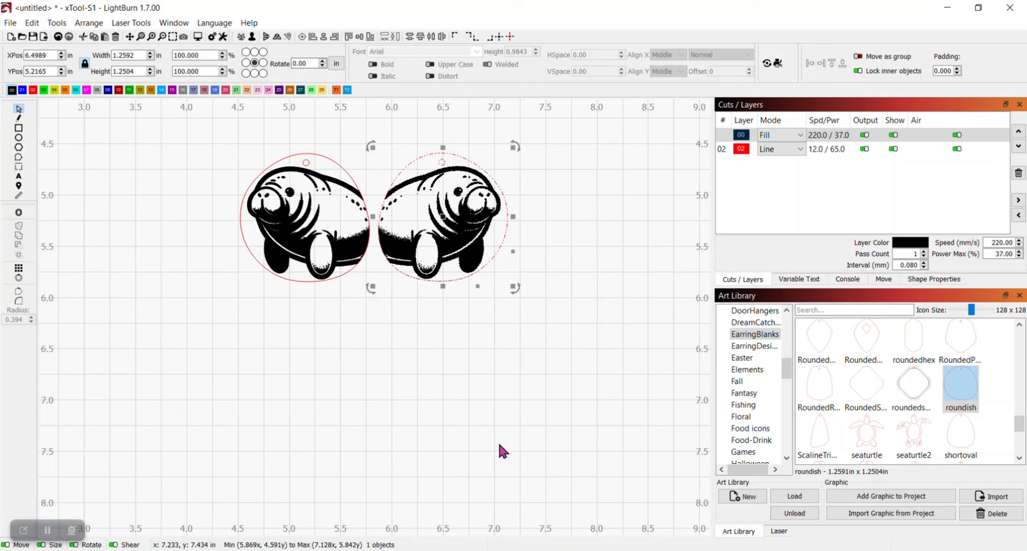
click(436, 364)
Switch to Kittl, close the download options and look over the manatee artboards
scroll(457, 359, down, 2)
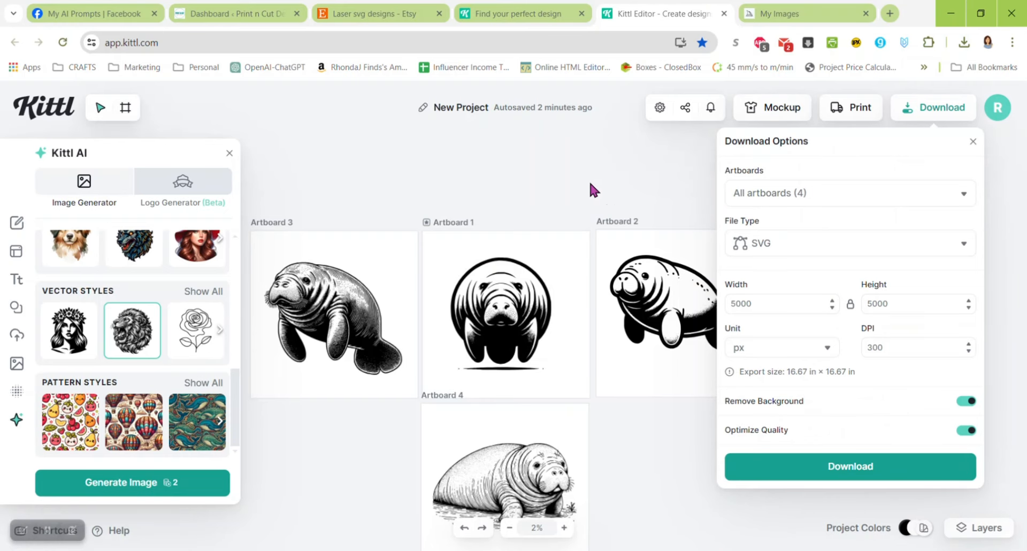
click(588, 179)
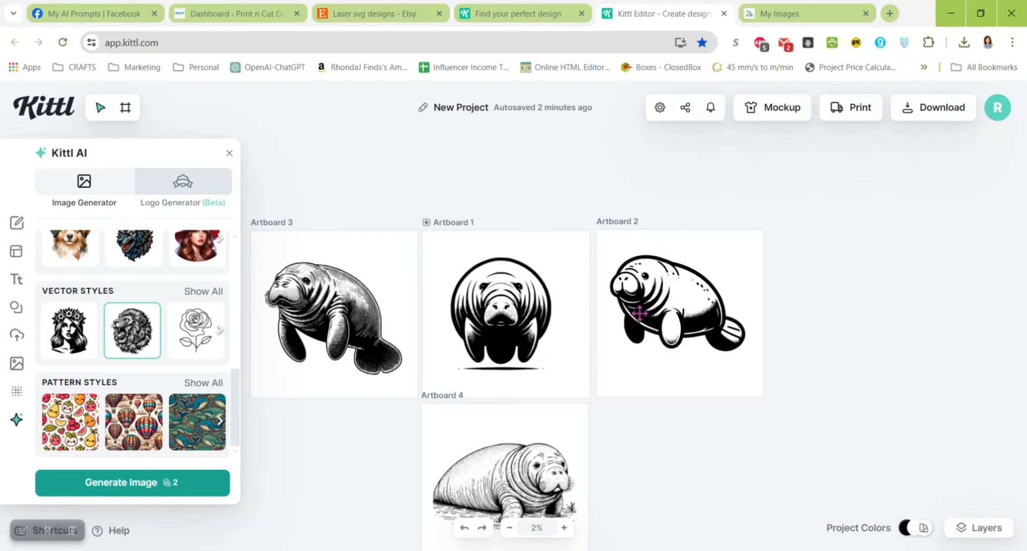
scroll(388, 225, down, 5)
scroll(393, 298, up, 2)
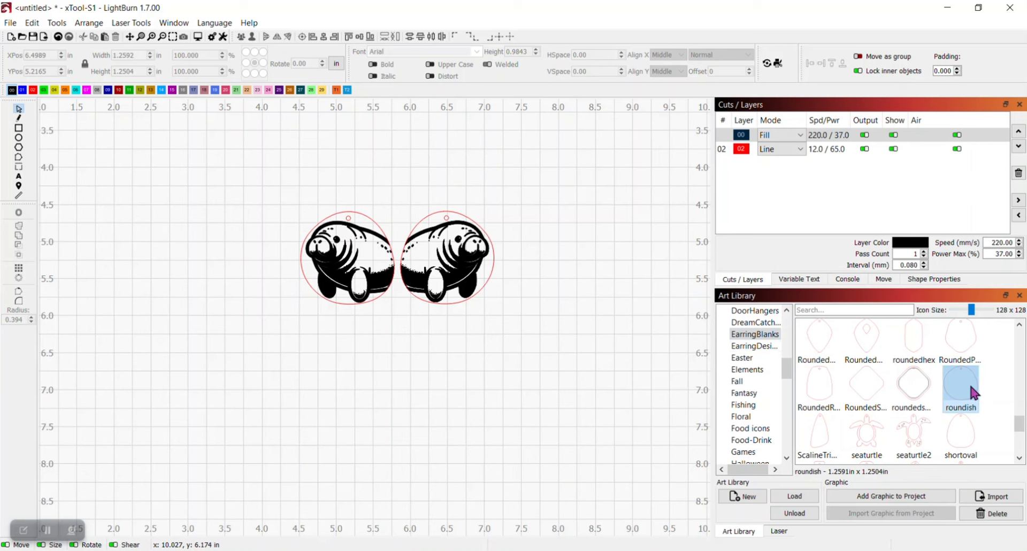
In LightBurn, add another roundish blank to the right of the earring pair and import the New Project (3) SVG
double_click(971, 394)
drag(375, 314, 580, 227)
click(11, 24)
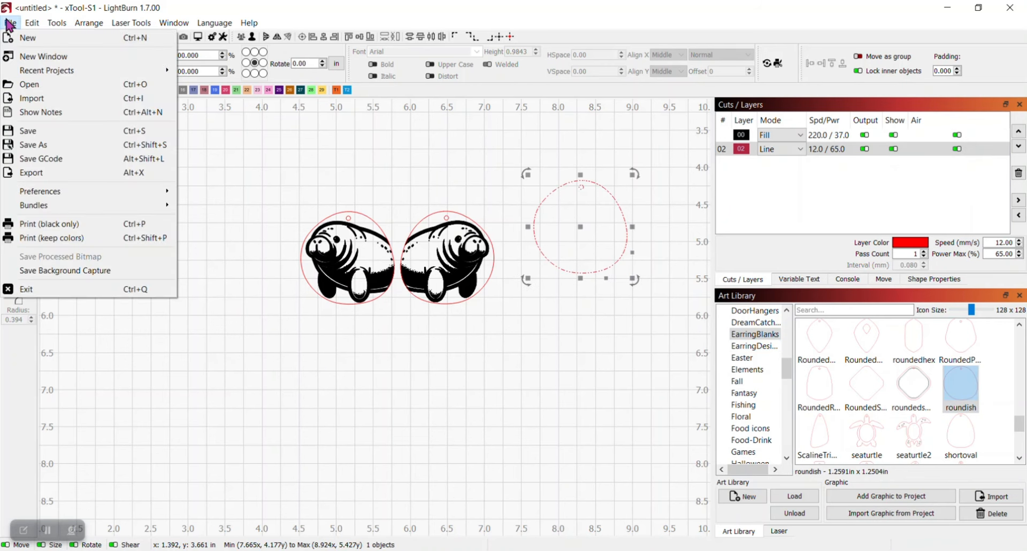
click(32, 98)
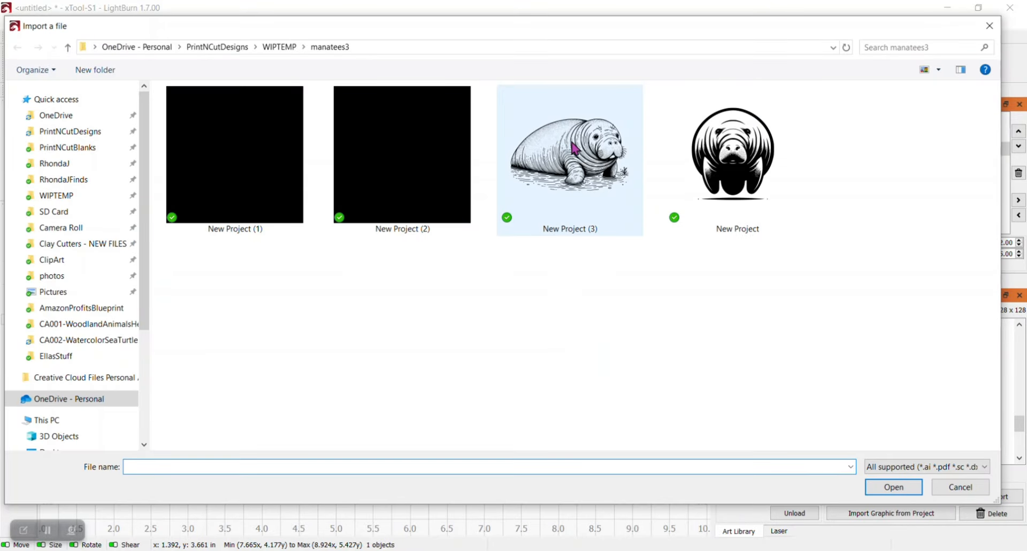
double_click(576, 148)
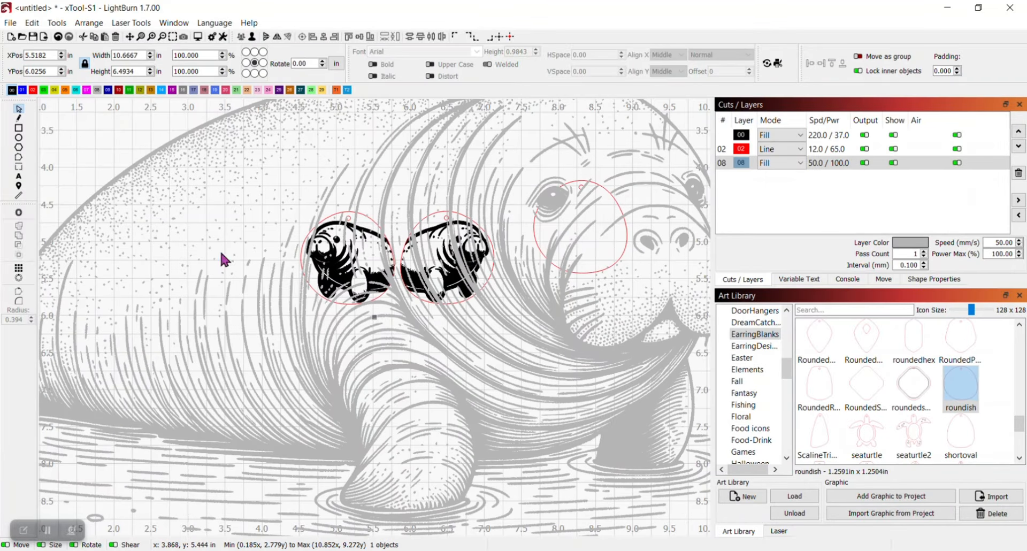
Assign the imported manatee to layer 00 and shrink it to about 2.56 in wide
click(12, 90)
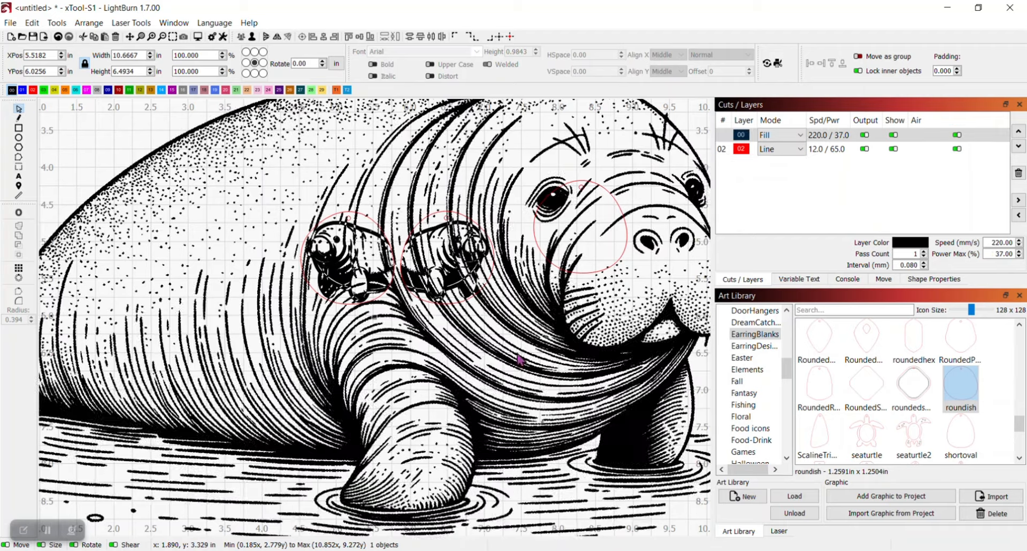
scroll(446, 334, down, 3)
scroll(296, 285, down, 1)
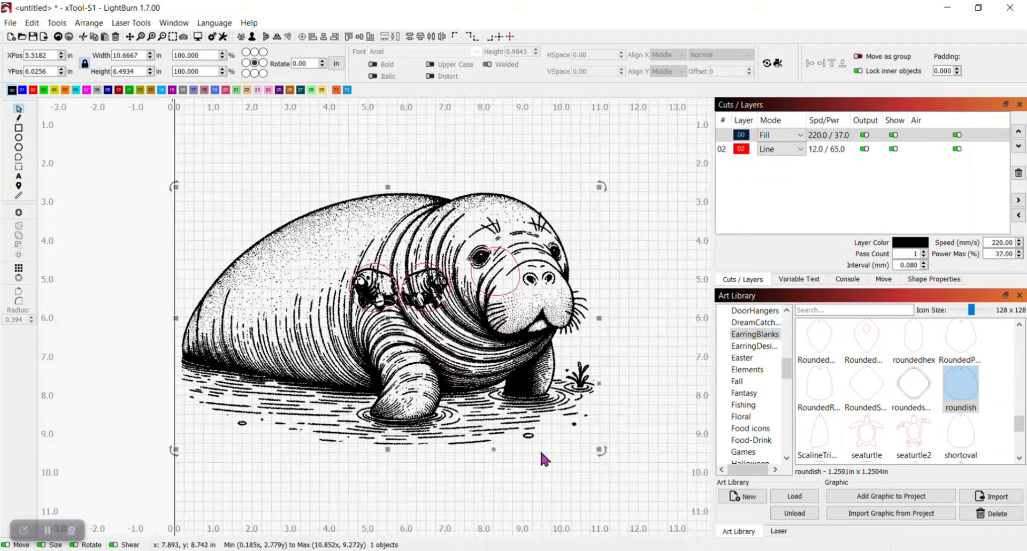
drag(601, 450, 317, 297)
scroll(318, 296, up, 2)
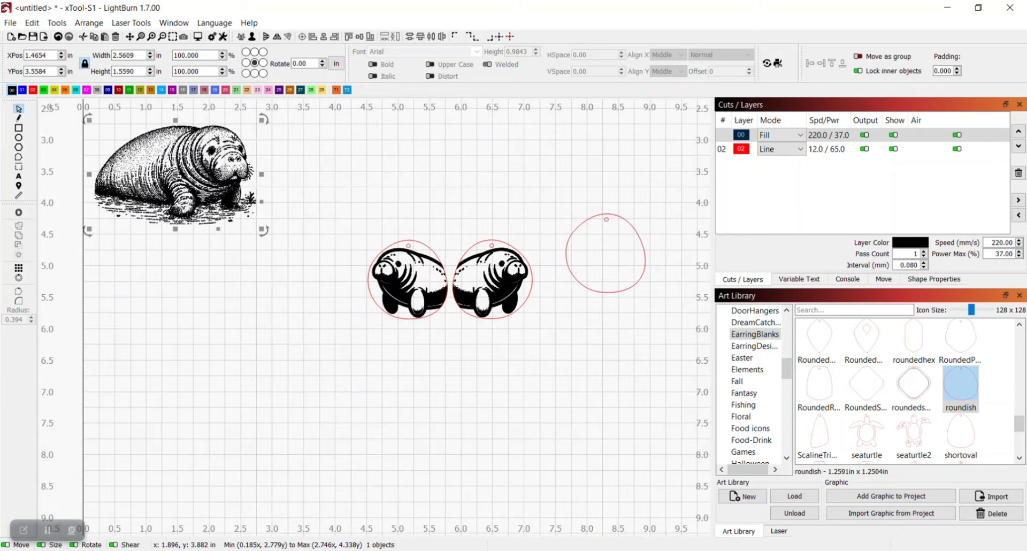
Move the shrunken manatee just below the empty blank and the finished earring pair to the workspace's upper-left corner
drag(211, 218, 440, 362)
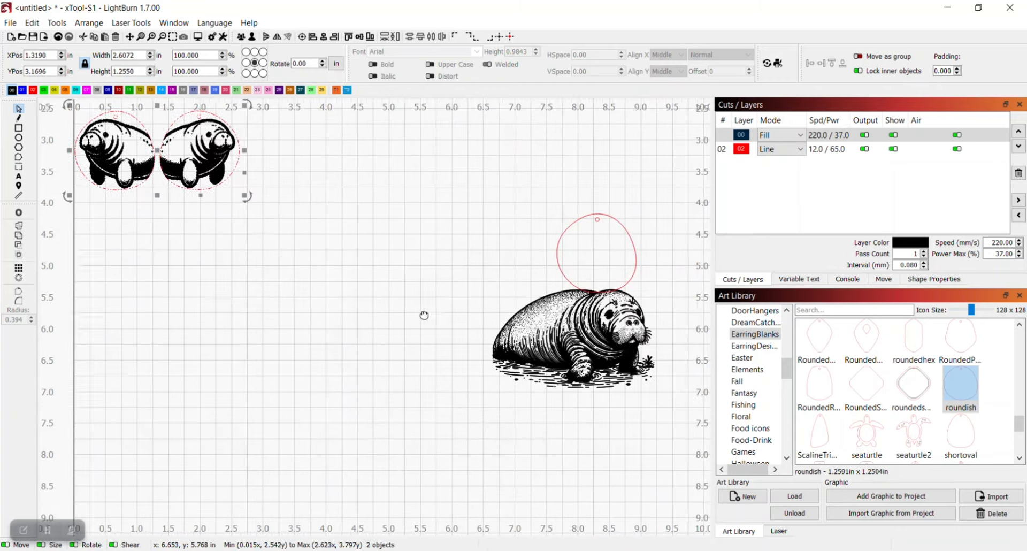
scroll(424, 315, right, 3)
scroll(357, 321, up, 2)
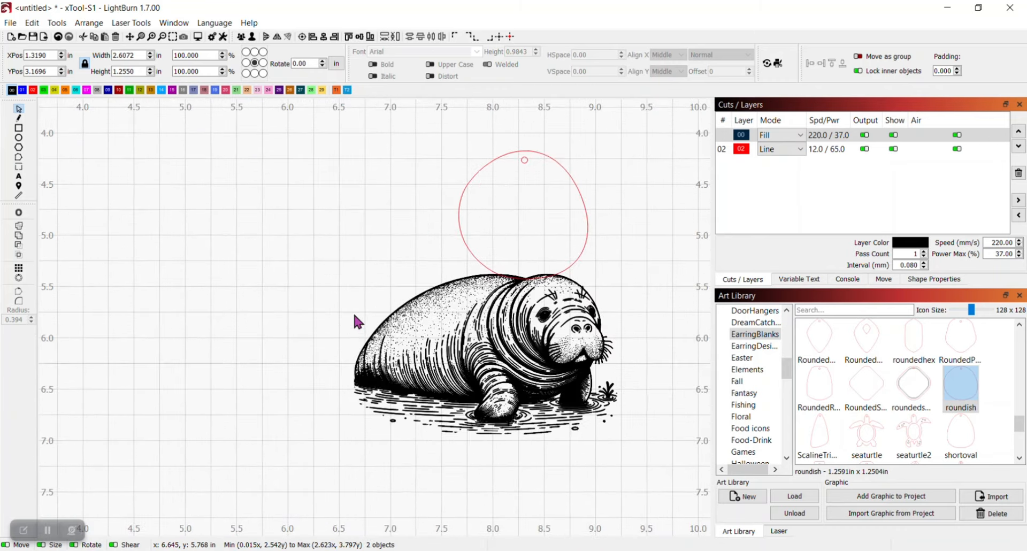
Fit the manatee's face inside the roundish blank, shrinking the artwork to about 2.02 in wide
drag(513, 343, 487, 247)
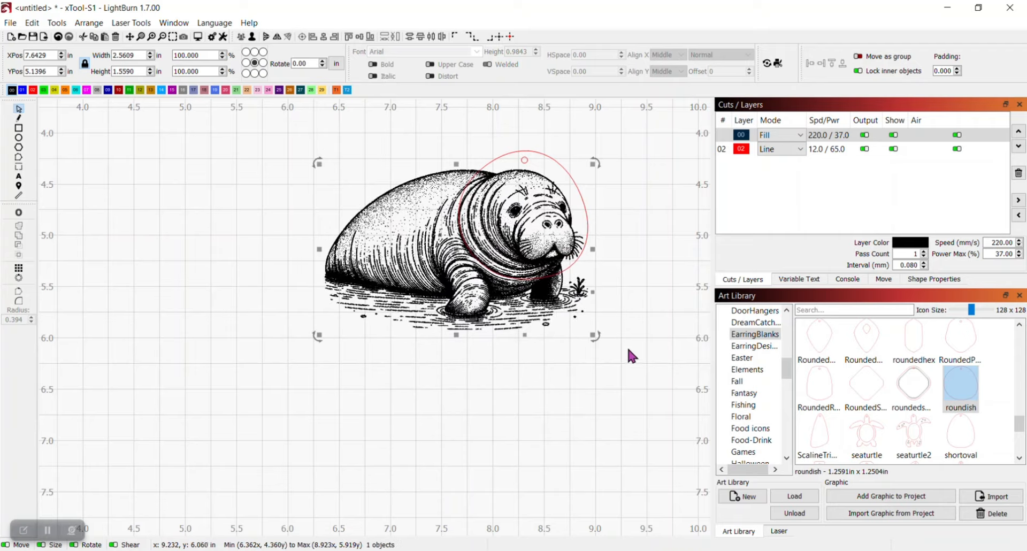
scroll(631, 343, up, 2)
drag(621, 282, 601, 367)
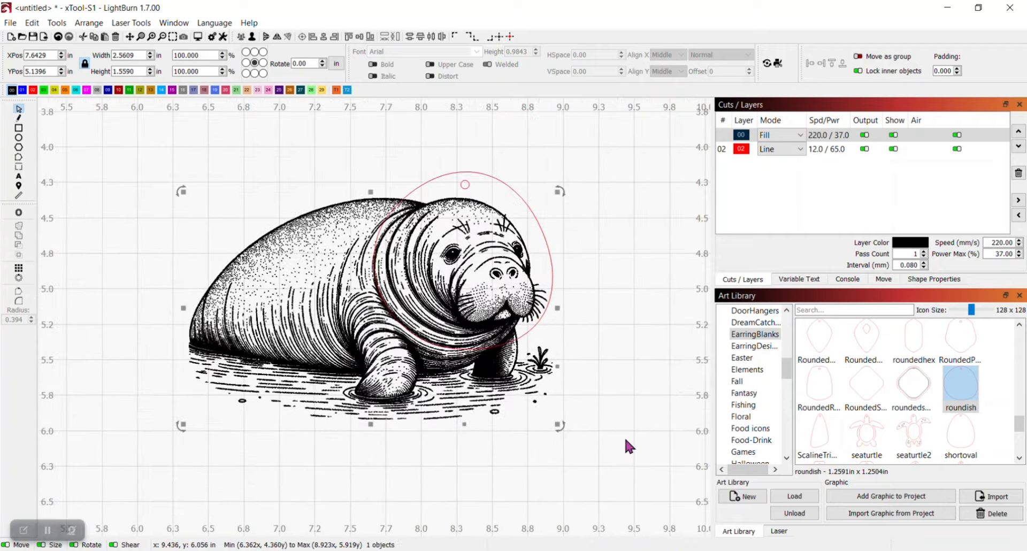
drag(494, 296, 499, 289)
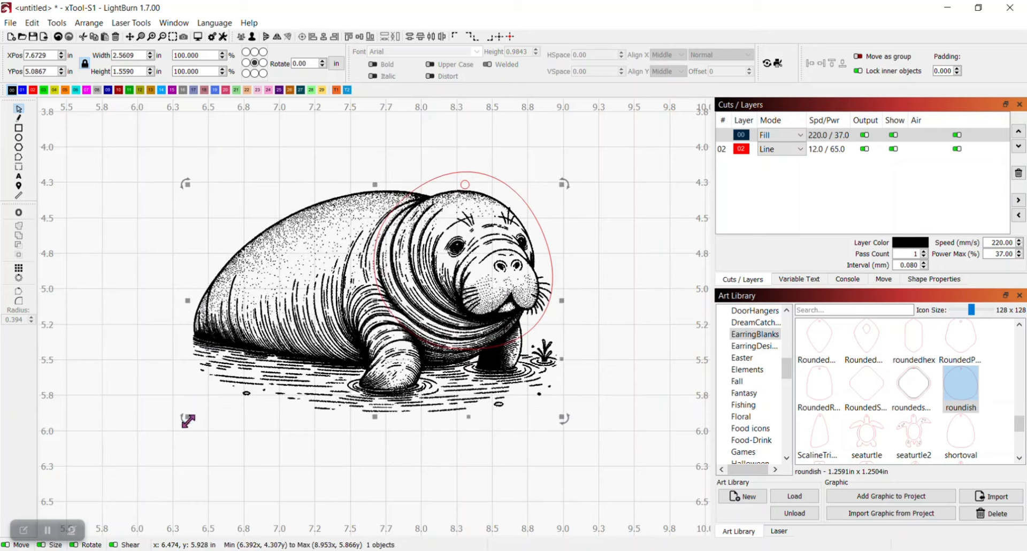
drag(187, 417, 267, 368)
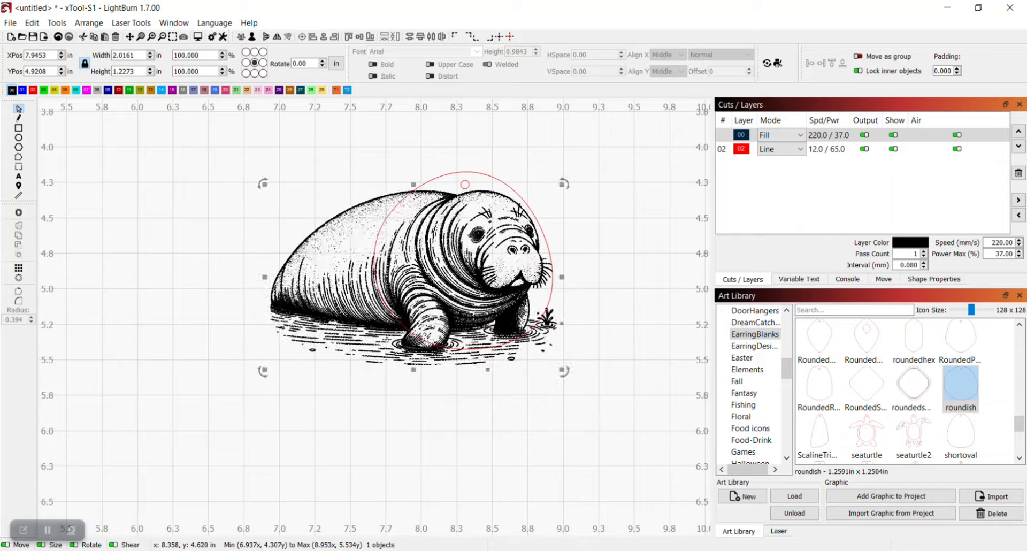
drag(475, 240, 469, 245)
Intersect the blank with the wading manatee so the artwork is cropped to the blank's outline
click(436, 179)
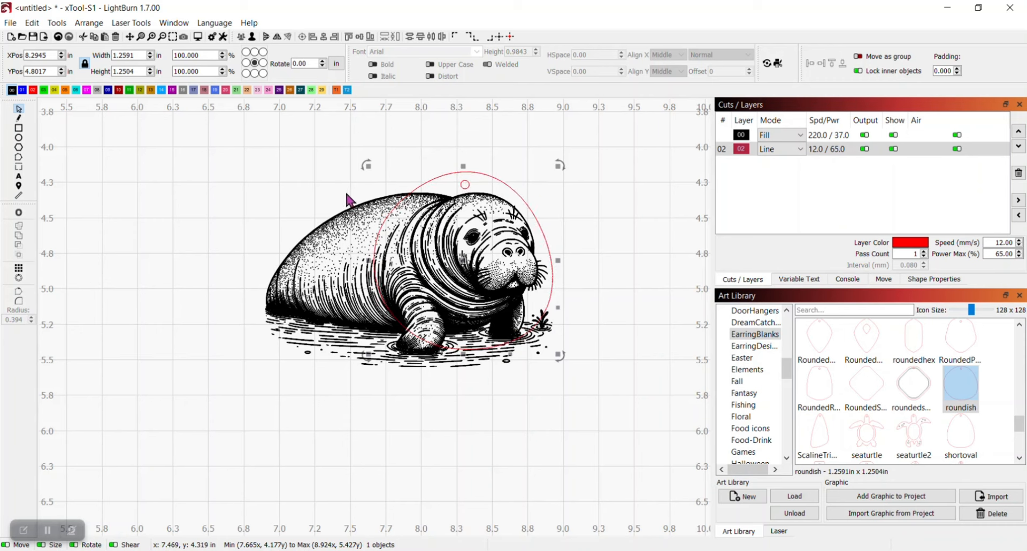
shift+click(352, 208)
key(ctrl+b)
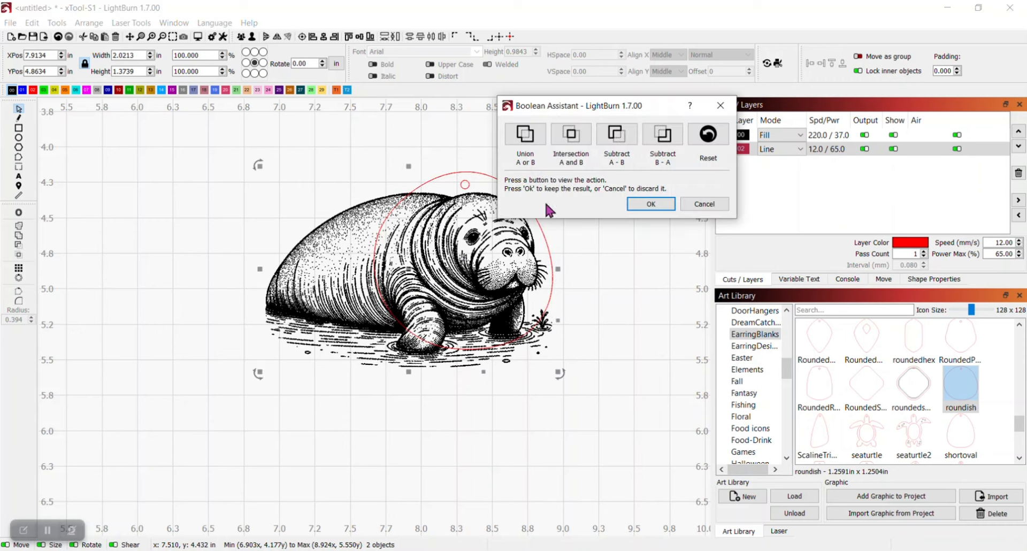
click(568, 139)
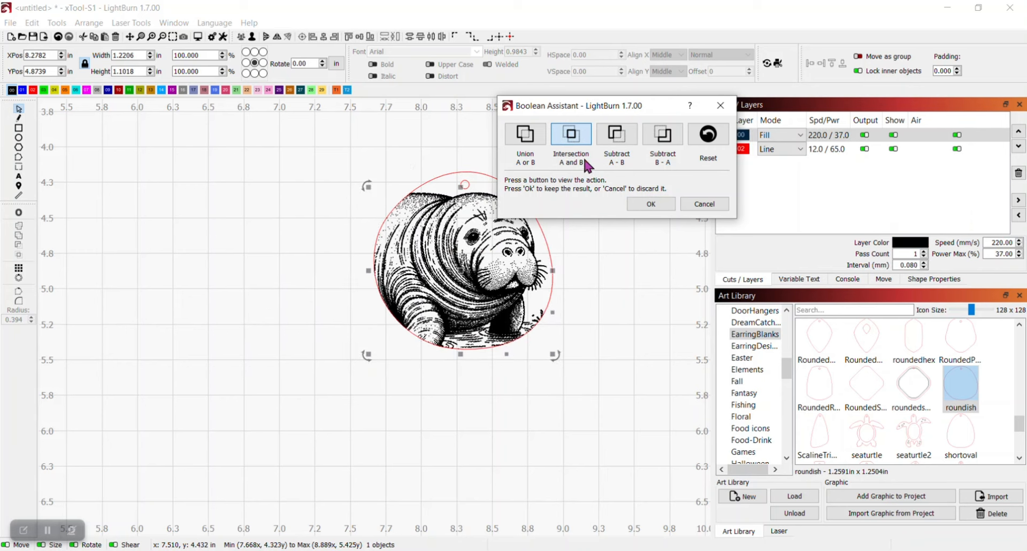
click(651, 203)
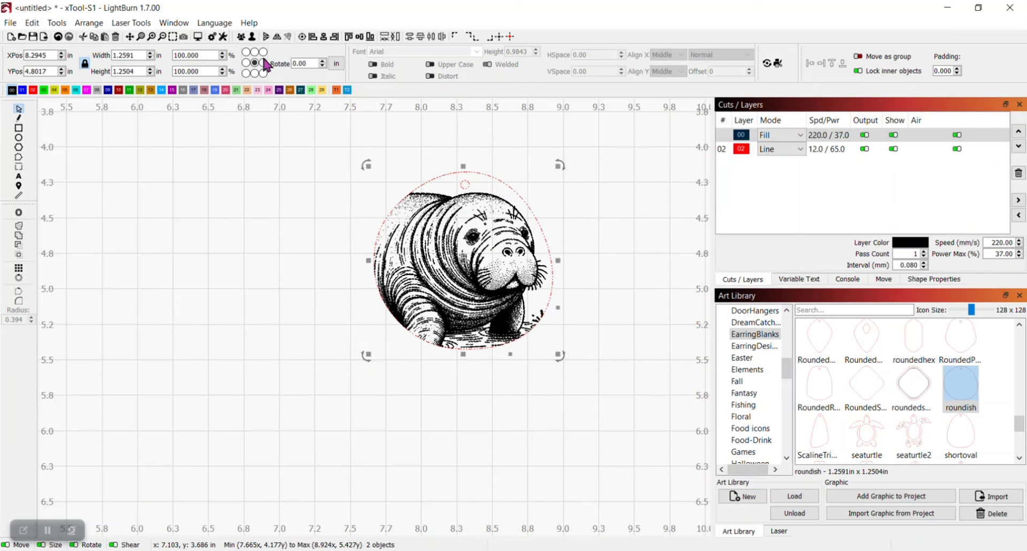
Make a horizontally mirrored copy of the wading manatee earring to the right of the original
drag(464, 243, 501, 246)
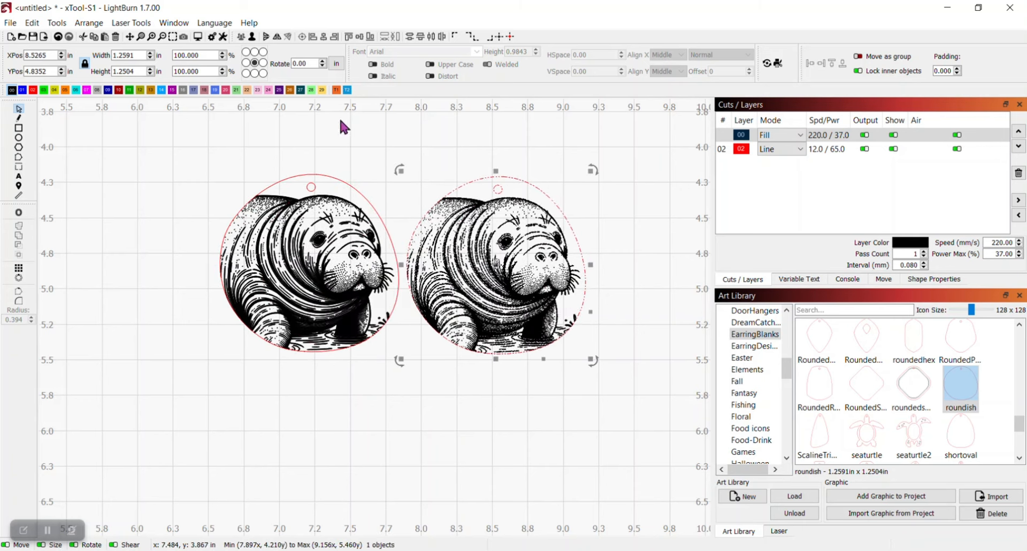
click(267, 37)
click(467, 371)
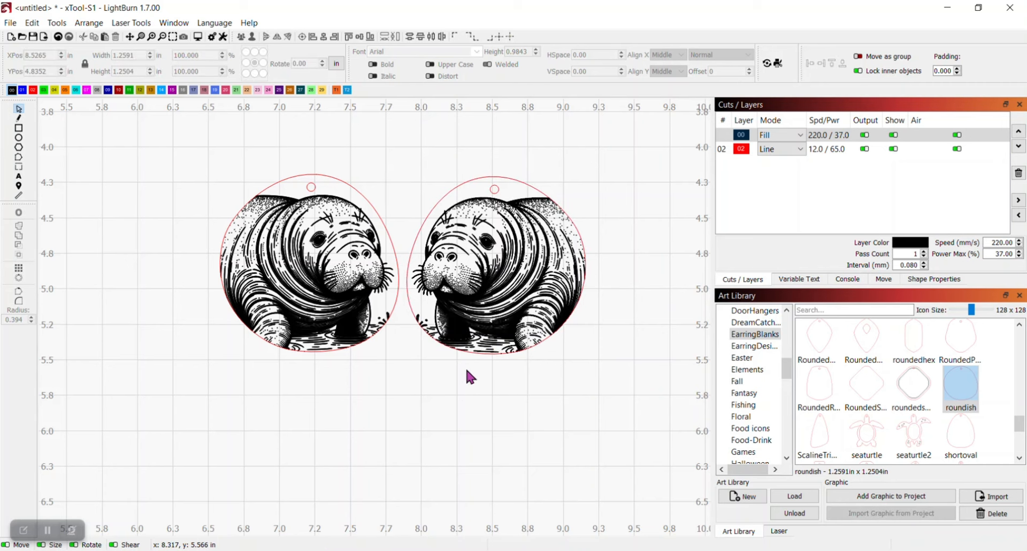
Select the wading manatee pair and move it beside the first earring pair near the workspace's upper-left corner
scroll(453, 364, down, 3)
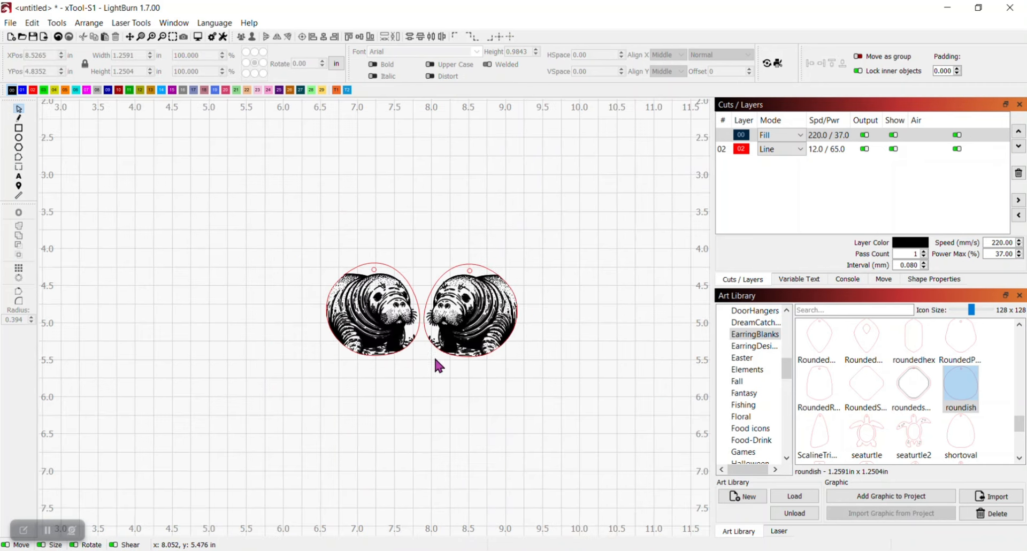
drag(266, 352, 311, 357)
drag(311, 219, 681, 420)
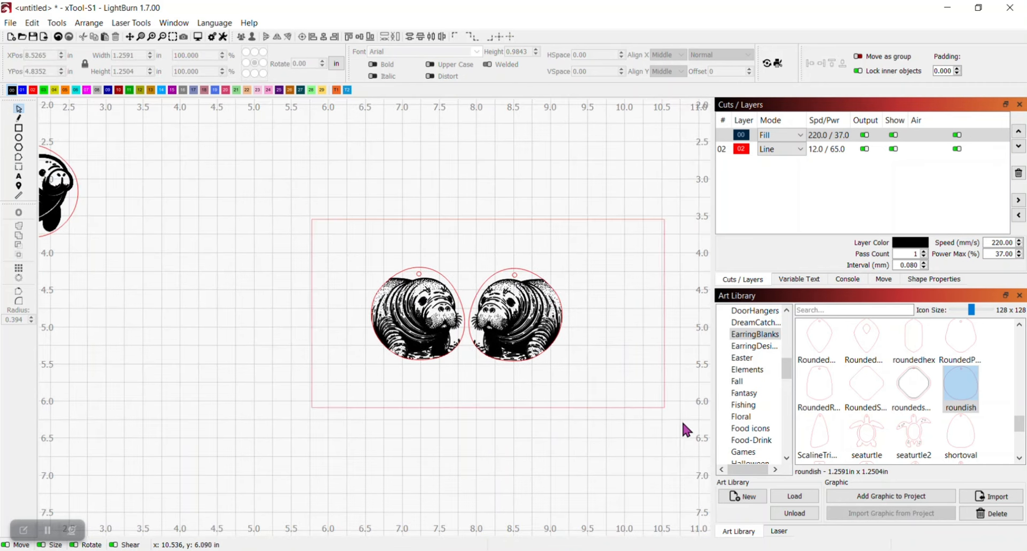
drag(467, 333, 205, 188)
drag(278, 324, 498, 369)
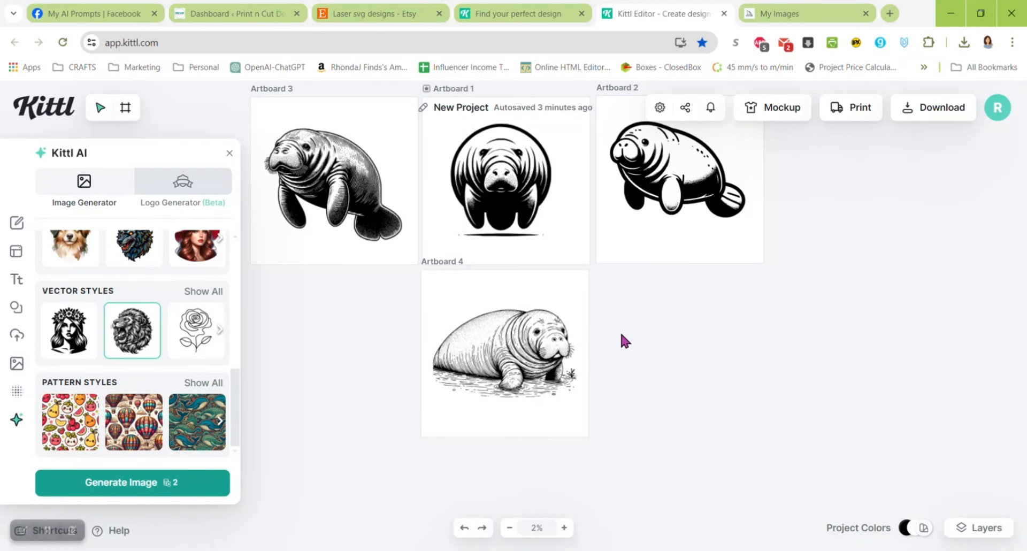
Switch to Kittl, browse the full list of AI vector styles and close it without choosing another style
scroll(339, 340, up, 3)
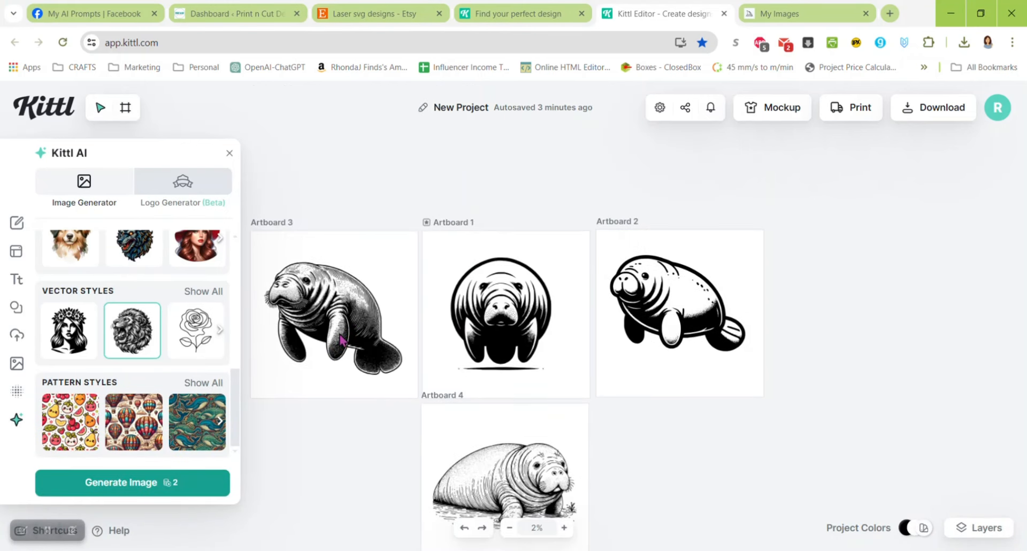
click(217, 293)
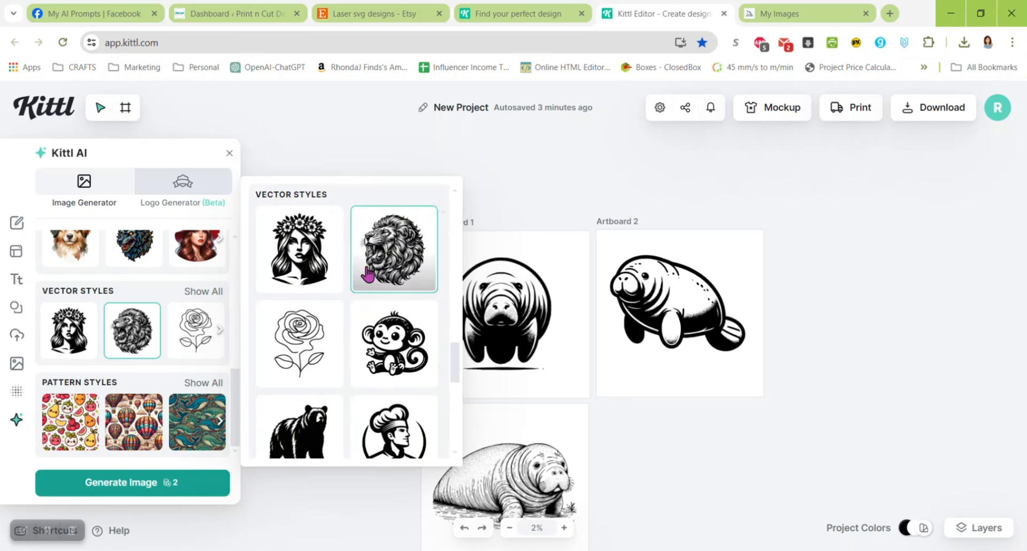
scroll(354, 368, down, 3)
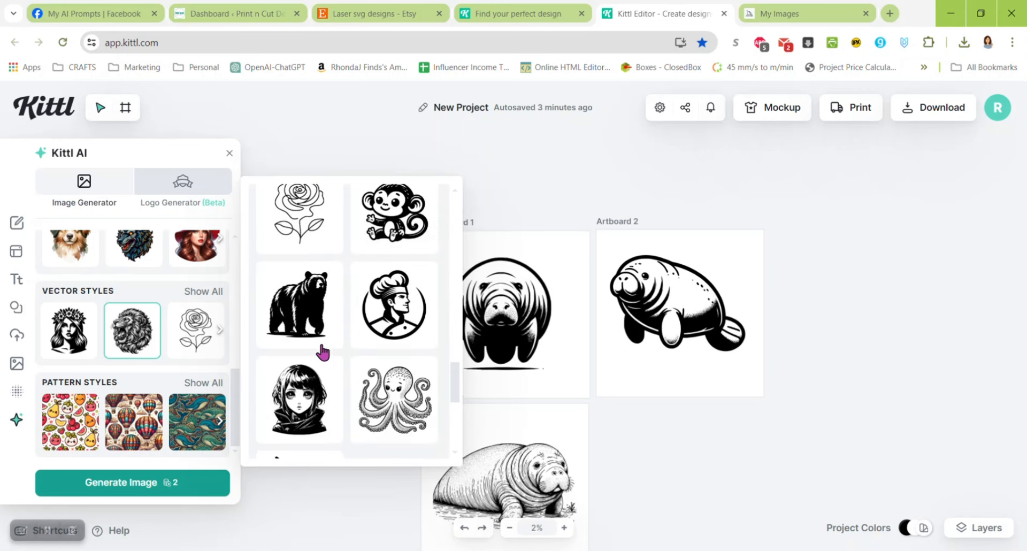
click(494, 198)
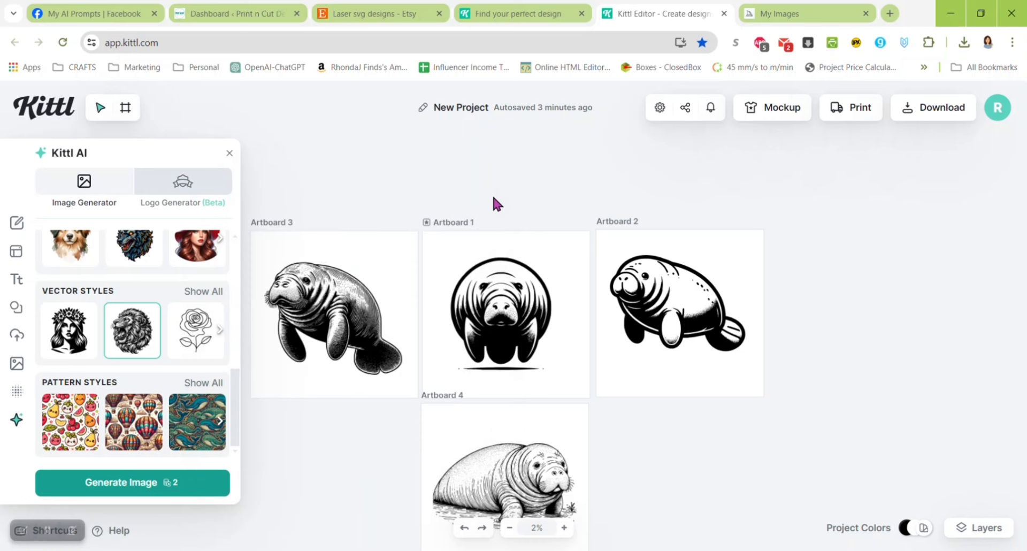